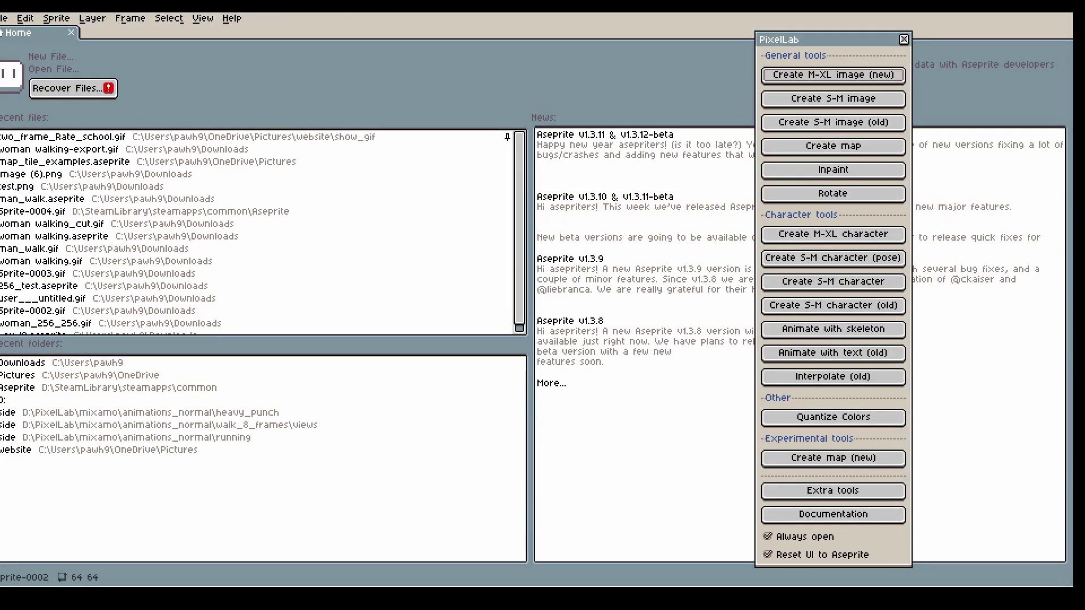
Start a new PixelLab M-XL image on a custom canvas, keeping 64×64
click(833, 98)
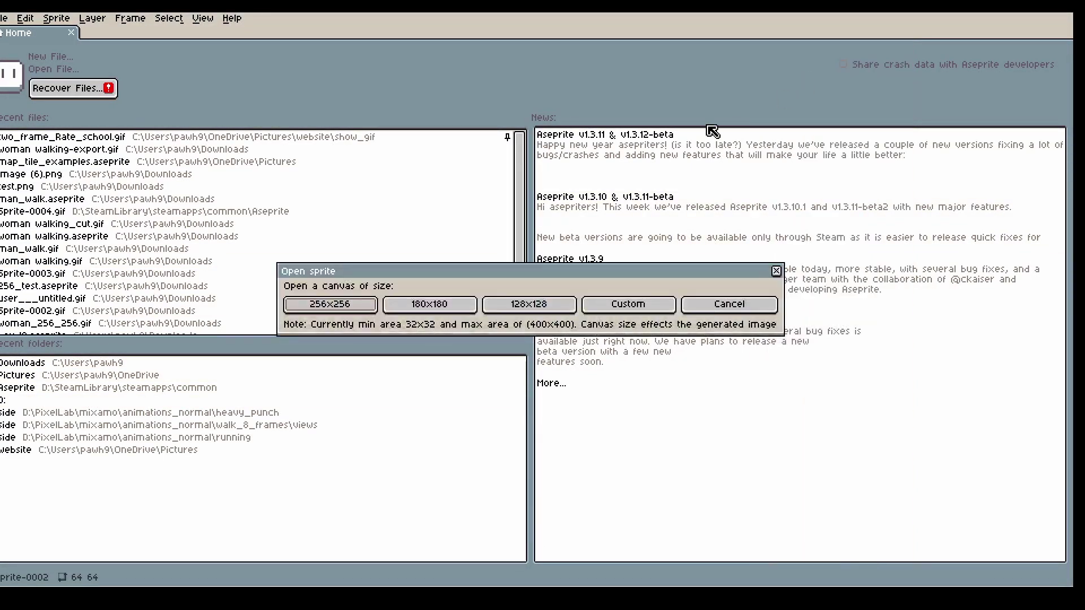
click(638, 305)
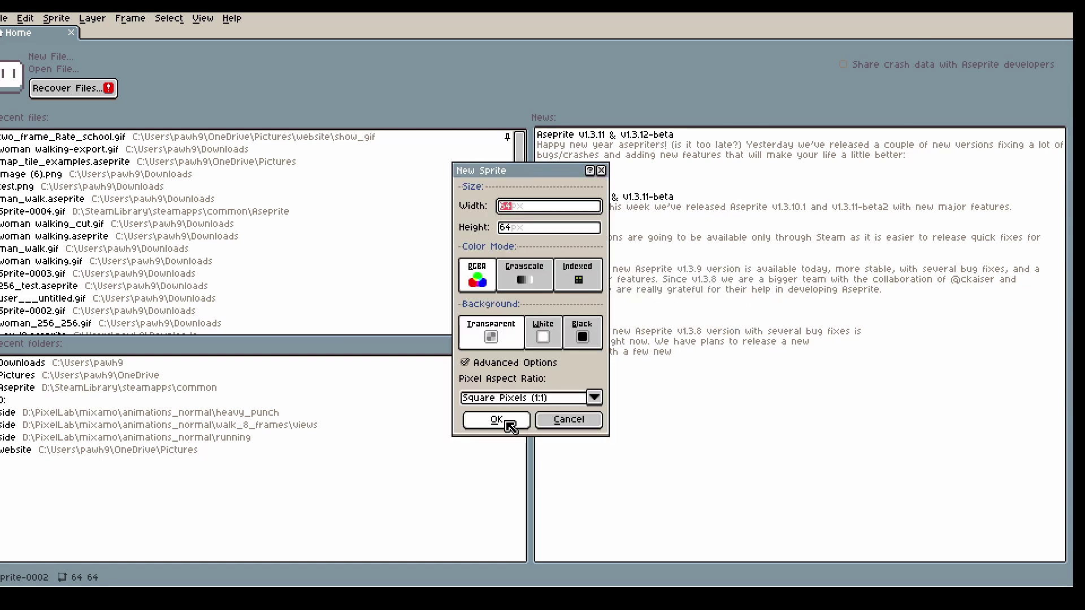
Create the 64×64 sprite and generate a 'jrpg fantasy game npc character' image
click(497, 420)
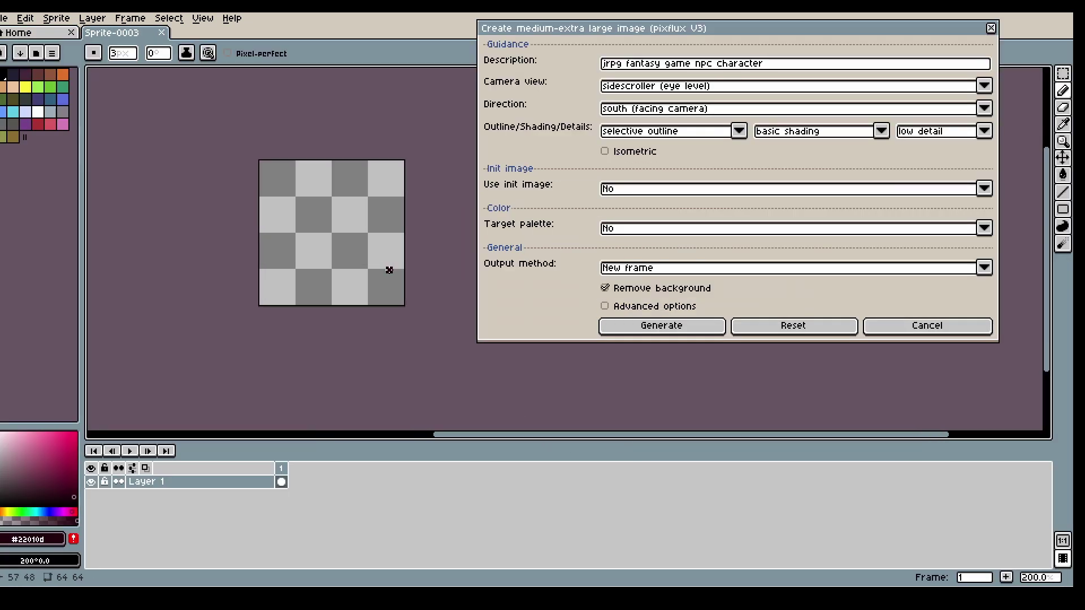
scroll(389, 270, up, 2)
scroll(371, 240, down, 1)
scroll(376, 229, up, 1)
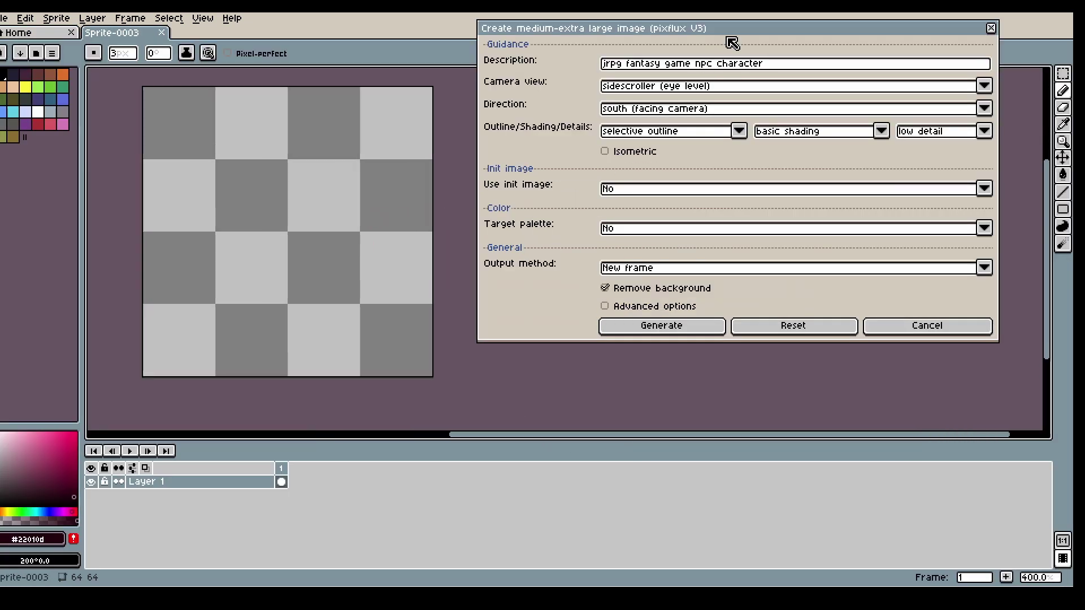
drag(737, 41, 723, 94)
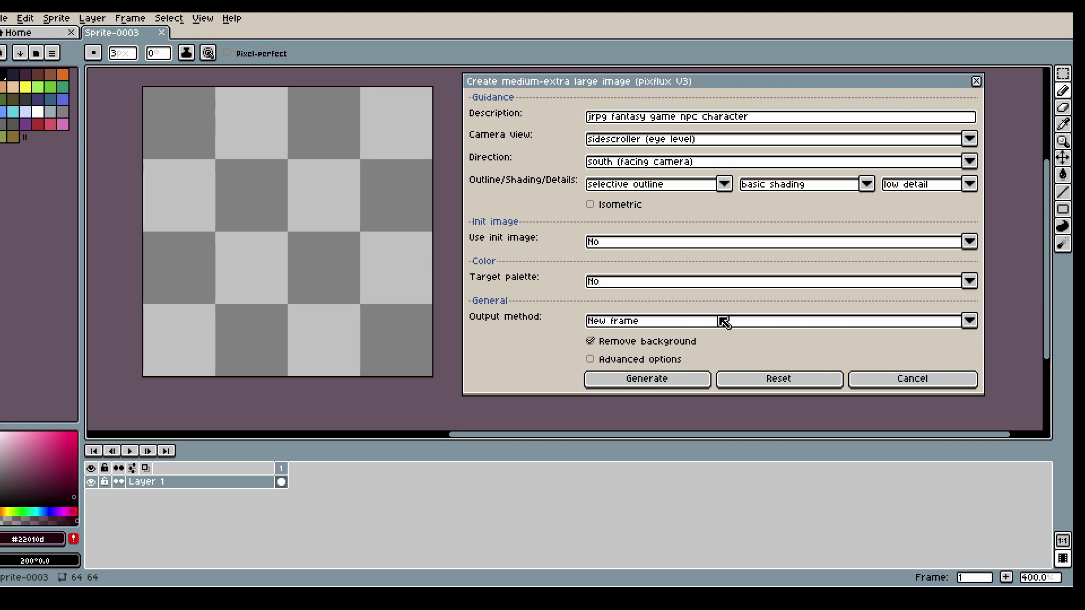
click(660, 378)
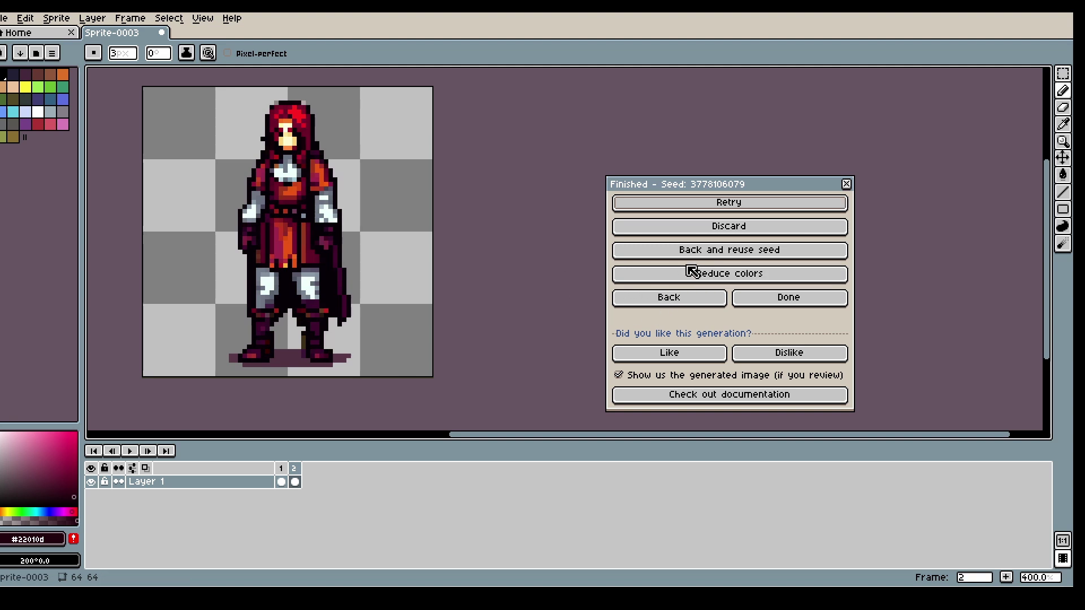
Erase the dark shadow between and beside the boots with a 6px square eraser
key(b)
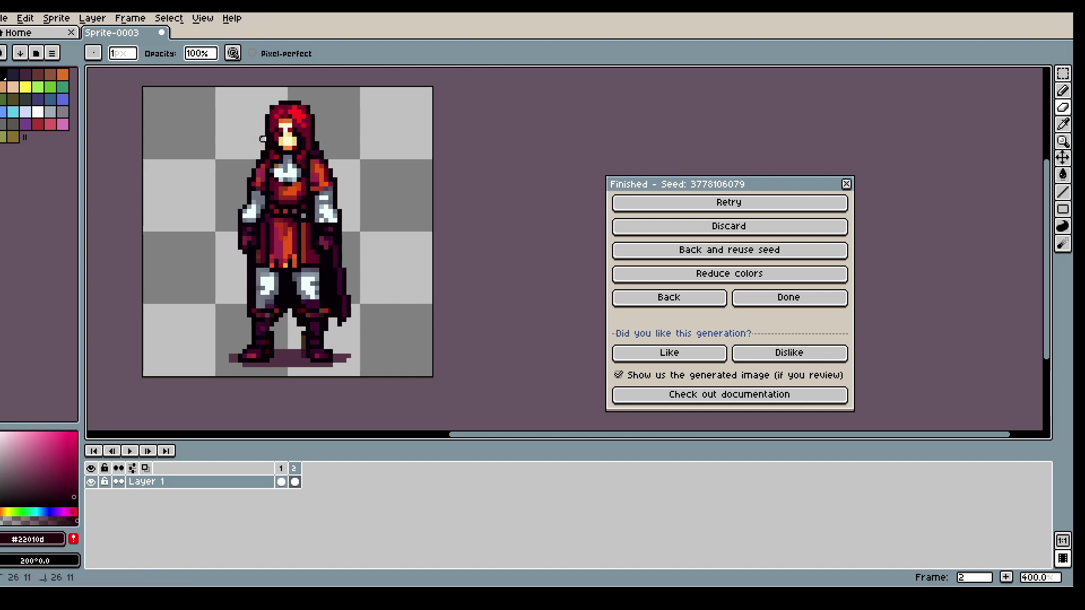
key(e)
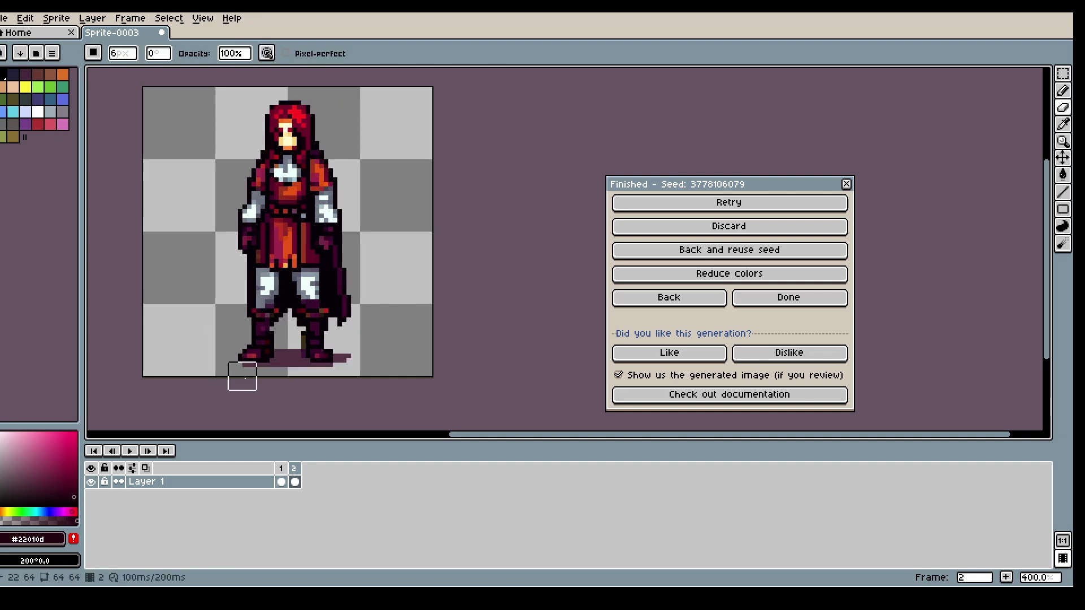
drag(288, 358, 292, 344)
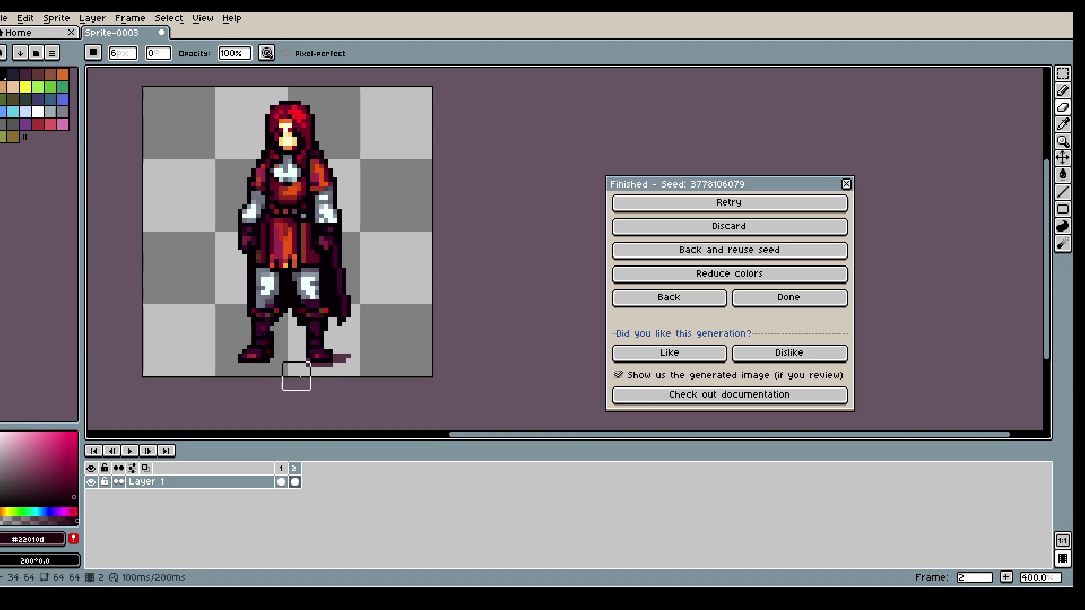
mouse_move(349, 374)
mouse_down()
mouse_move(387, 359)
mouse_move(364, 344)
mouse_up()
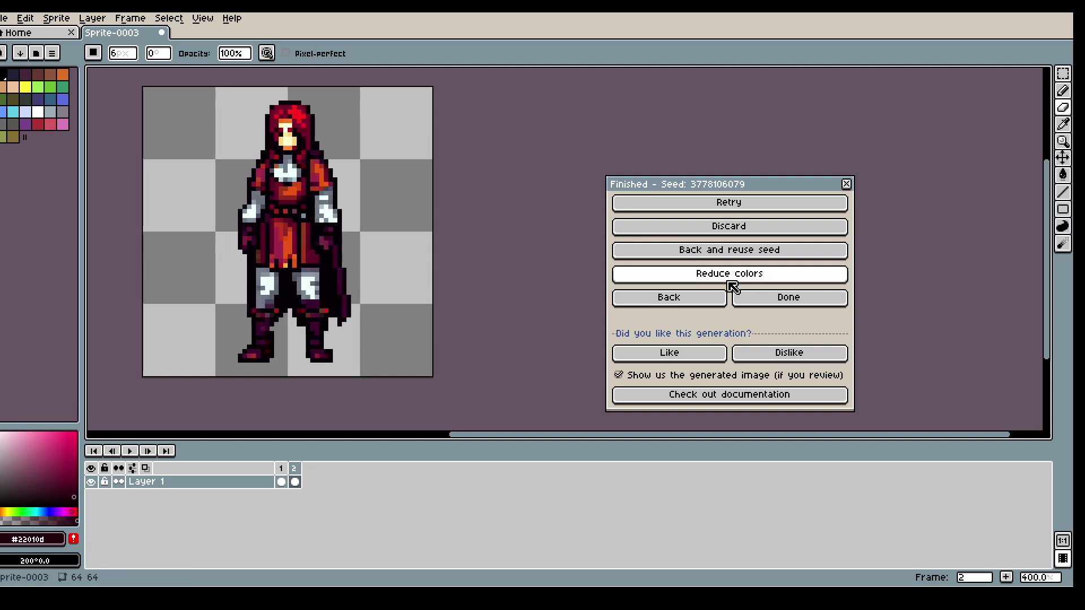
Reduce the character to 14 colours without dithering, quantized into a new frame 3
click(707, 277)
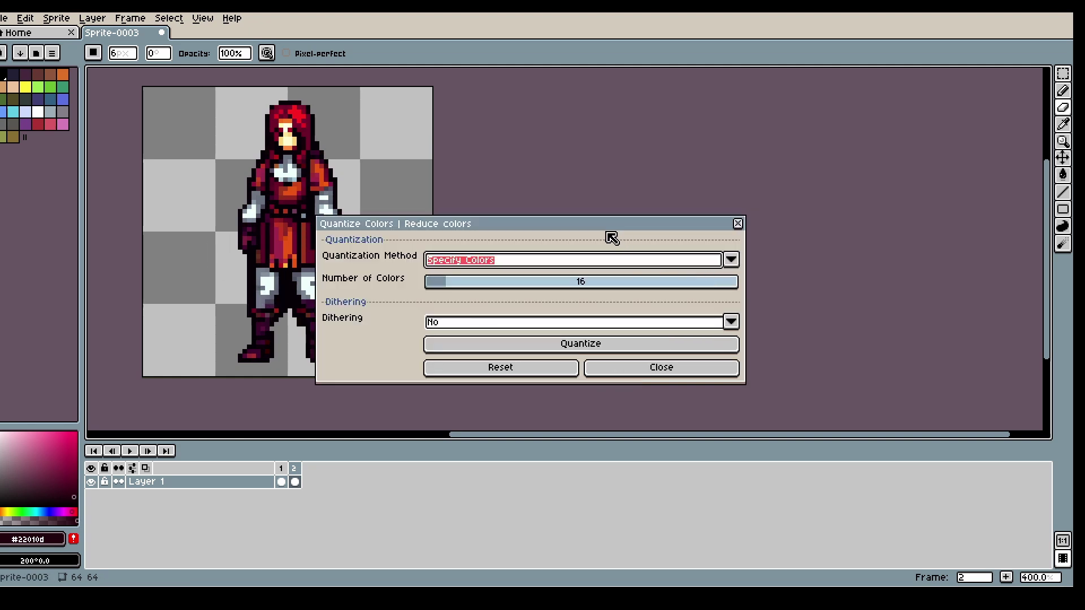
drag(610, 233, 736, 164)
scroll(324, 201, up, 10)
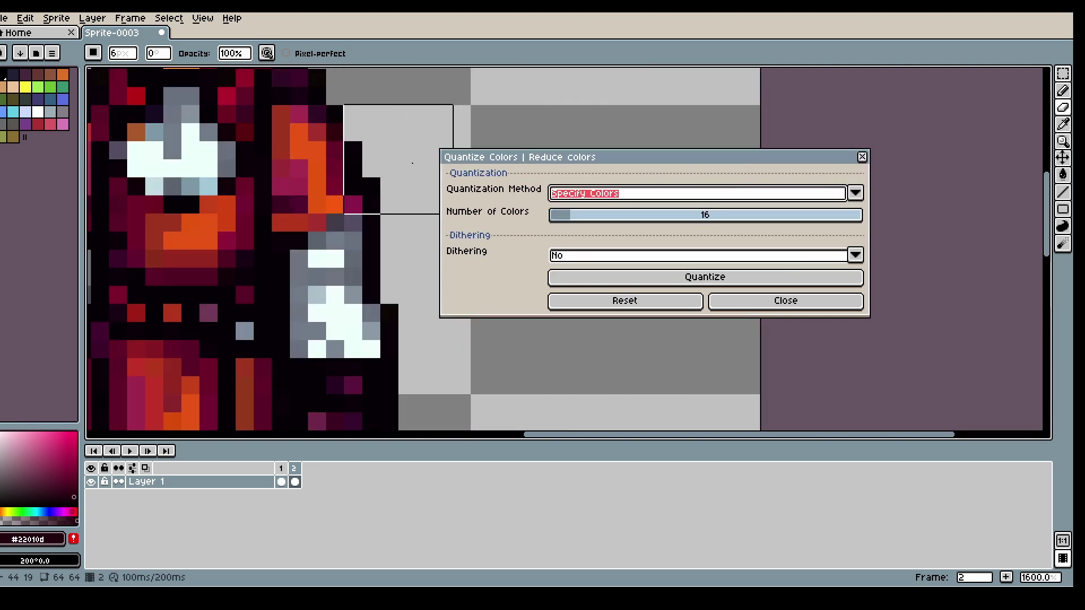
scroll(339, 159, down, 10)
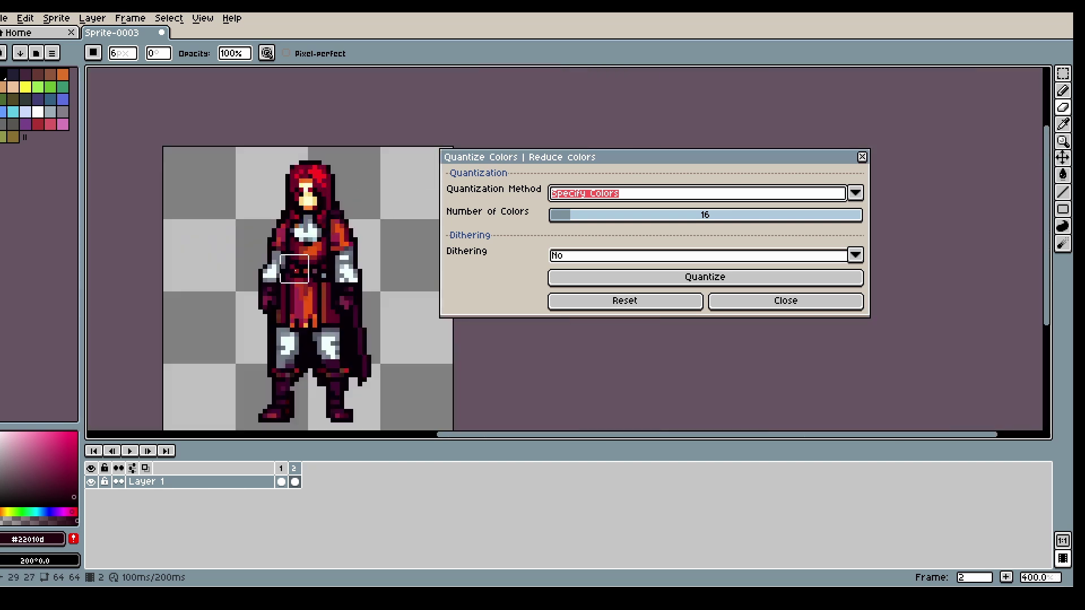
drag(556, 216, 569, 219)
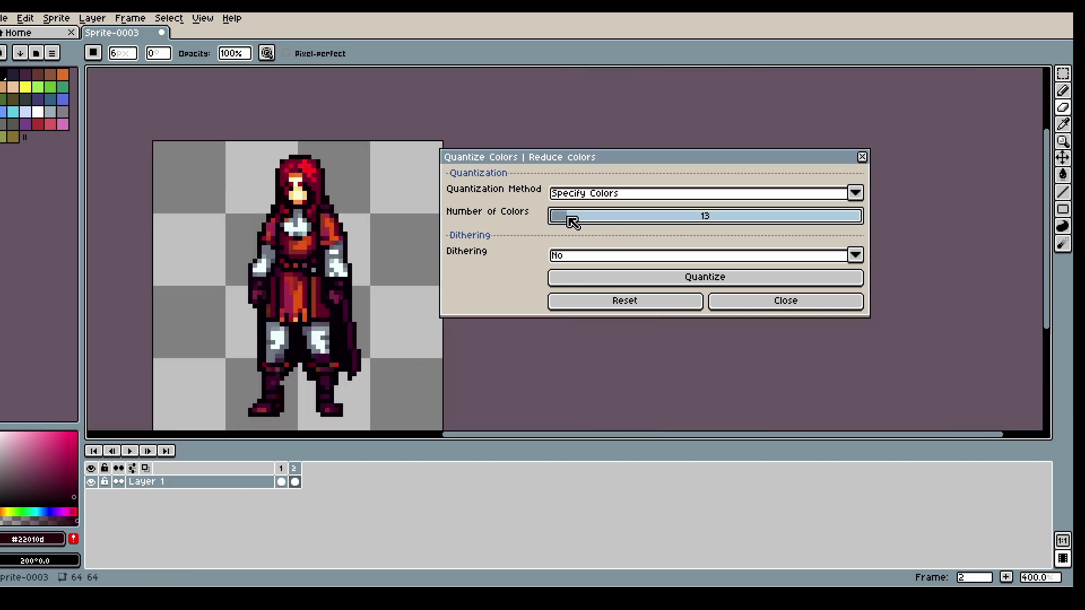
click(633, 279)
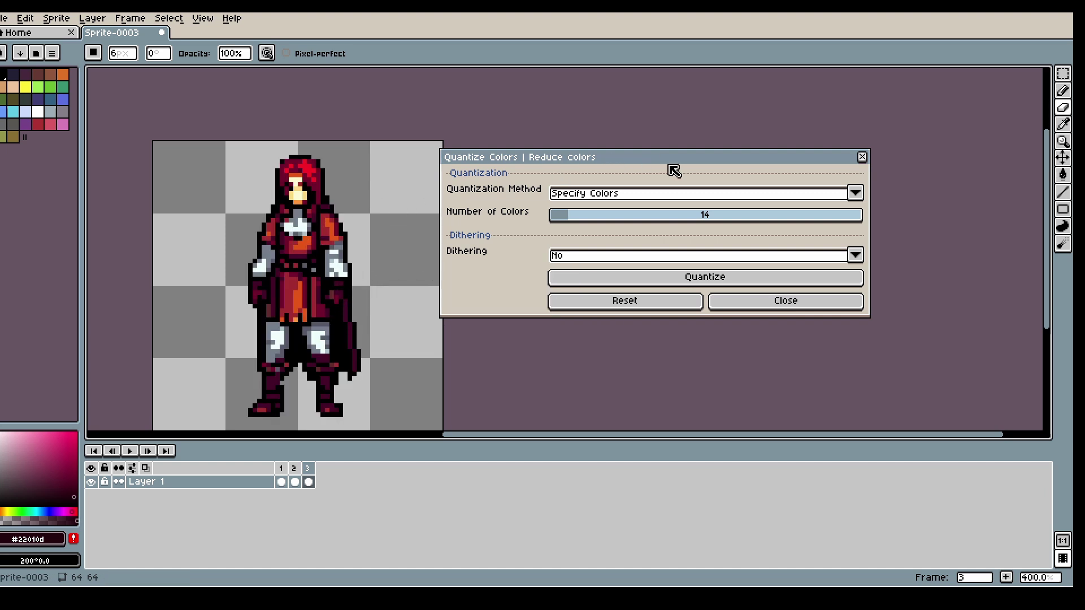
click(786, 300)
Recolour a red belt pixel dark maroon #440829 sampled from the sprite
key(i)
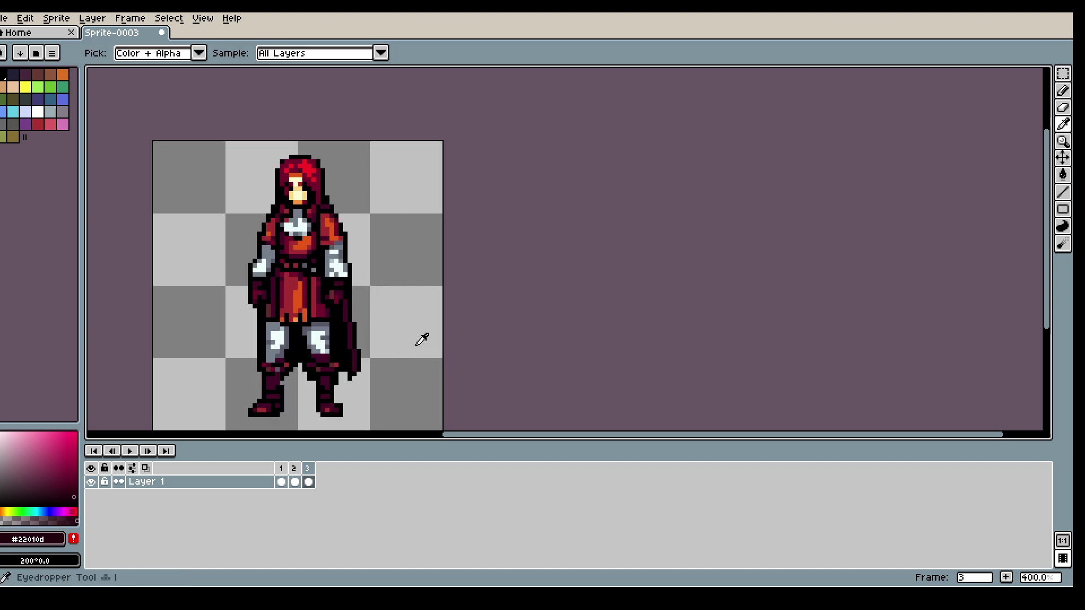
scroll(266, 376, up, 3)
click(263, 377)
key(b)
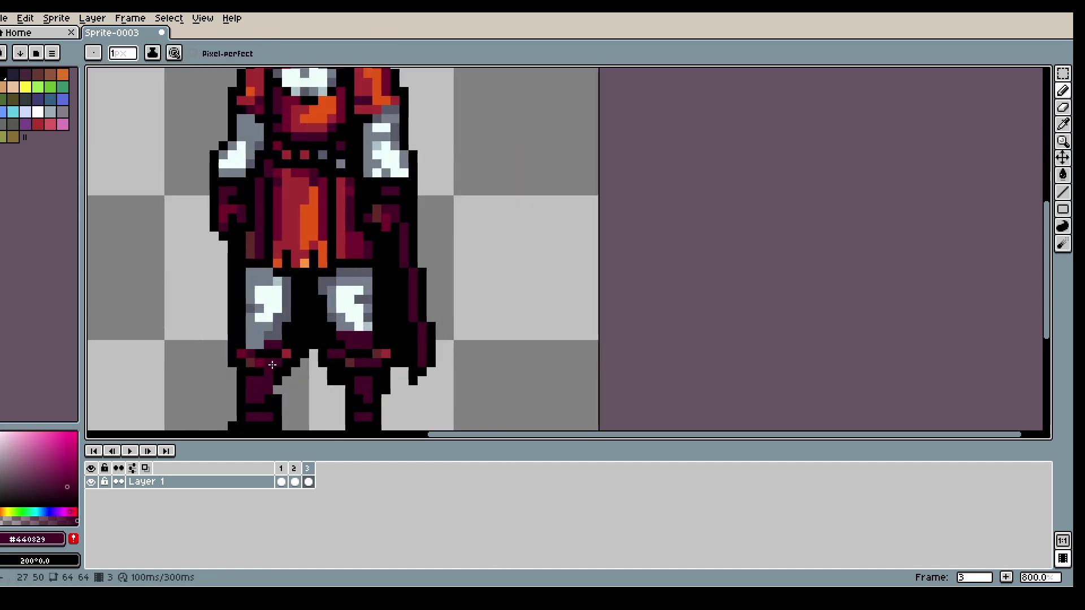
scroll(363, 349, down, 2)
scroll(378, 342, up, 2)
click(387, 338)
scroll(386, 338, down, 2)
Sample belt red #a32c30 and dark maroon again, then bring up the pixflux image generator
key(i)
click(327, 223)
key(b)
key(i)
key(b)
key(i)
click(351, 235)
key(b)
scroll(402, 232, down, 1)
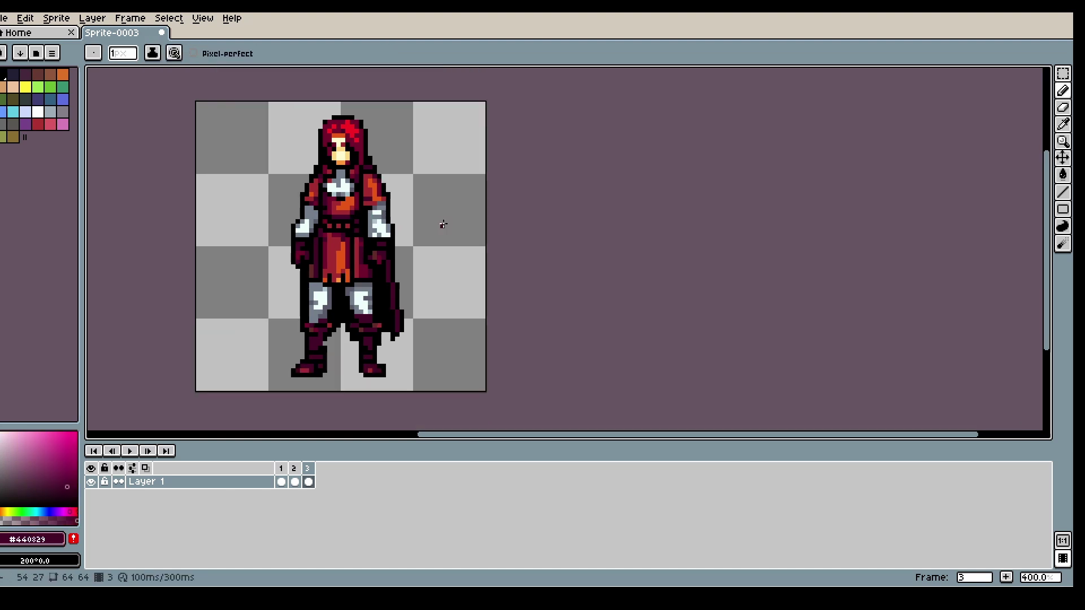
key(ctrl+shift+g)
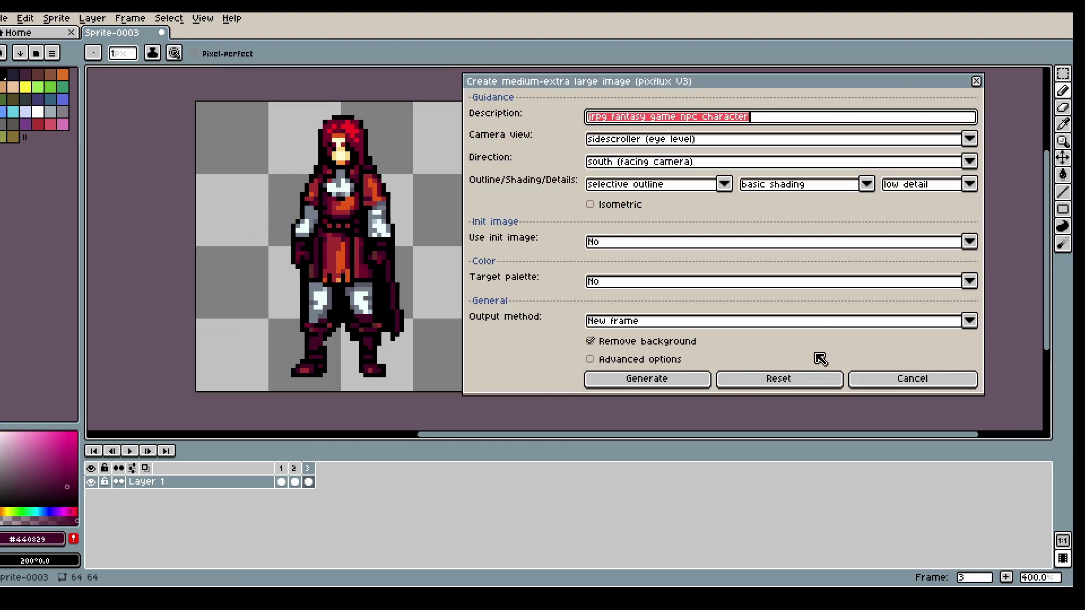
Cancel pixflux, start Inpaint on a new layer, and describe it as 'jrpg fantasy character in a suit of armor'
click(924, 388)
drag(842, 44, 776, 32)
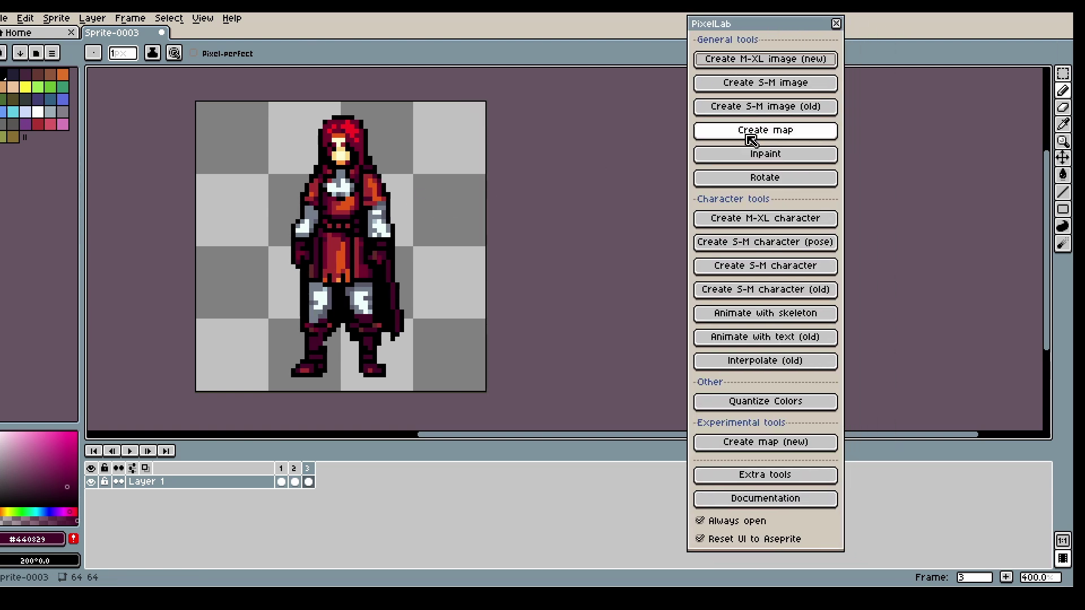
click(785, 161)
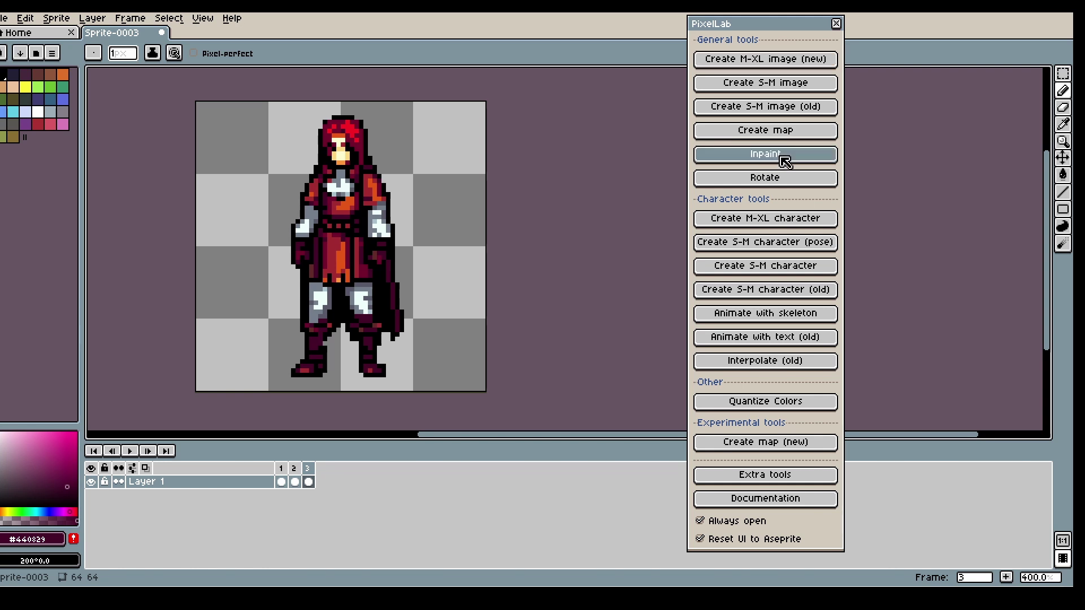
click(557, 321)
drag(677, 81, 789, 84)
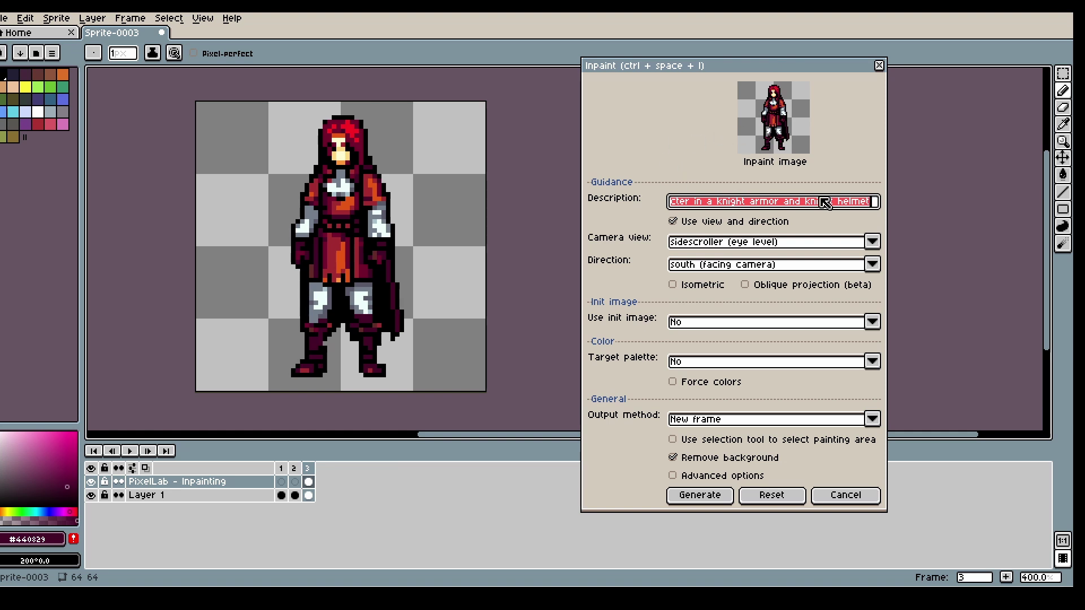
key(BackSpace)
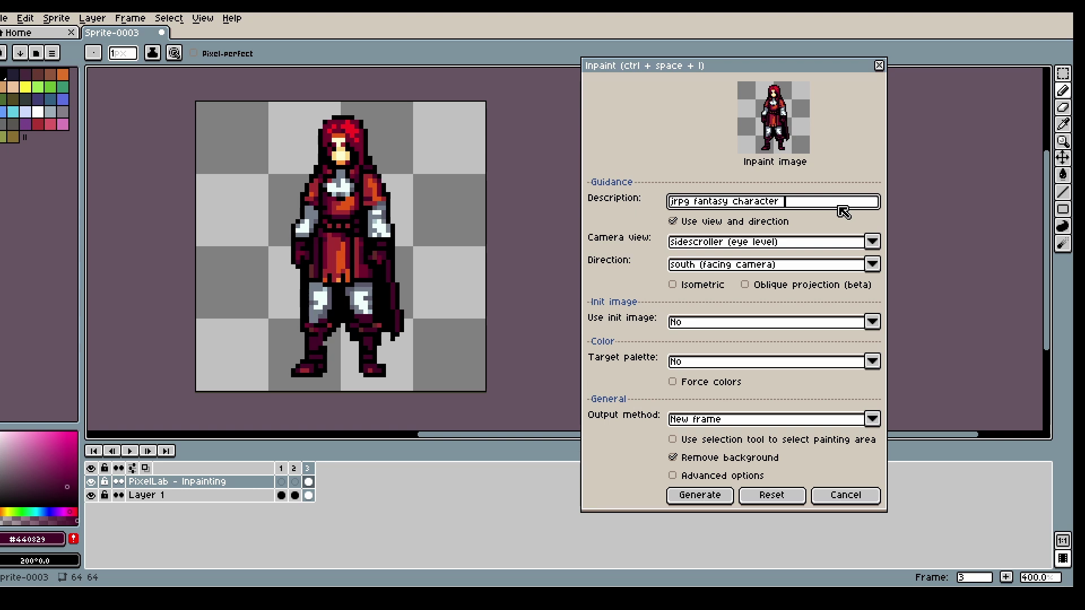
text(a suit of armor)
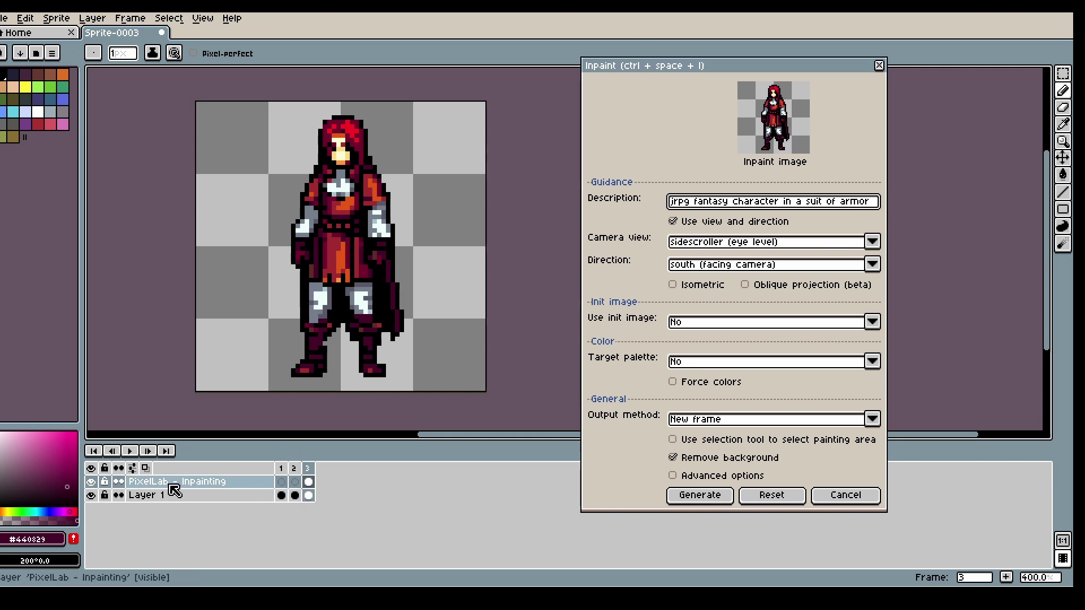
Paint a near-black 8px square mask over the body below the hood on frame 3
click(9, 493)
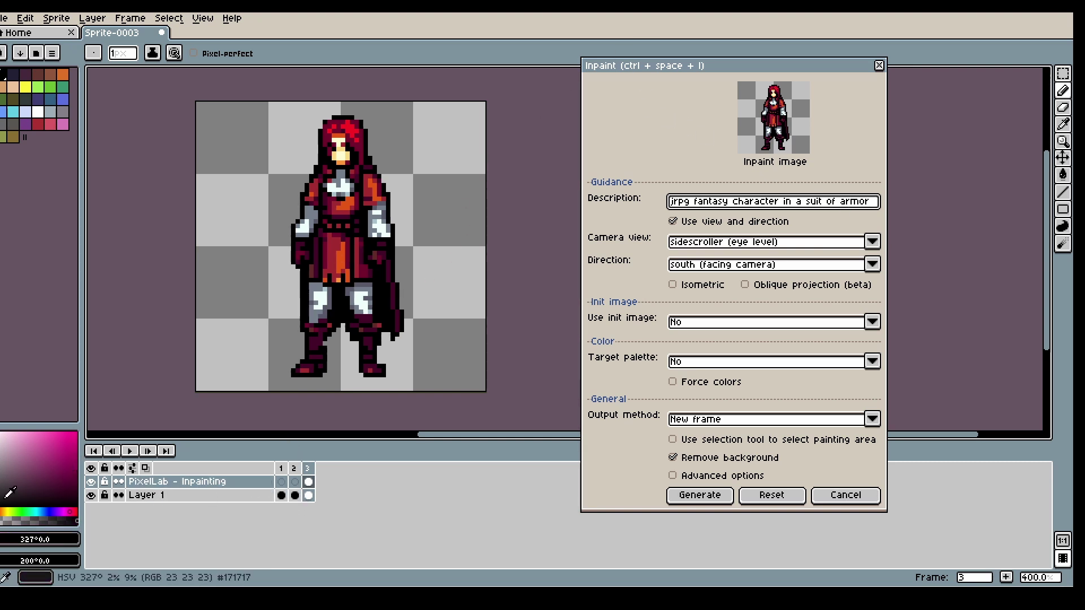
double_click(309, 482)
click(314, 232)
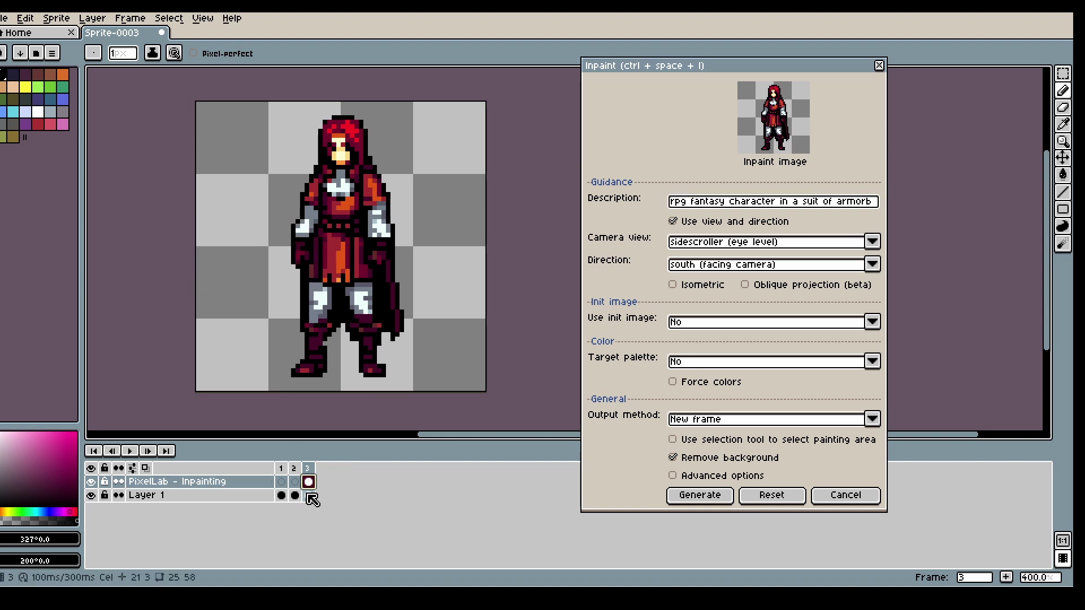
key(e)
scroll(408, 346, up, 3)
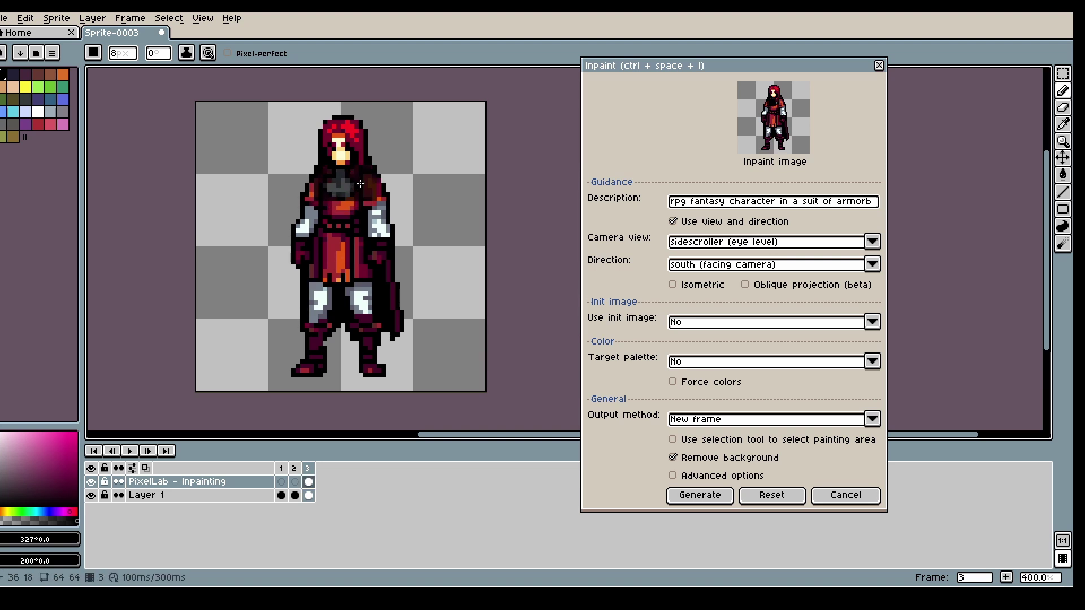
mouse_move(360, 184)
mouse_down()
mouse_move(382, 186)
mouse_move(365, 196)
mouse_move(382, 234)
mouse_move(367, 274)
mouse_move(384, 323)
mouse_move(324, 312)
mouse_move(322, 221)
mouse_move(343, 244)
mouse_move(346, 275)
mouse_move(328, 351)
mouse_move(308, 364)
mouse_move(327, 375)
mouse_move(369, 324)
mouse_move(373, 357)
mouse_up()
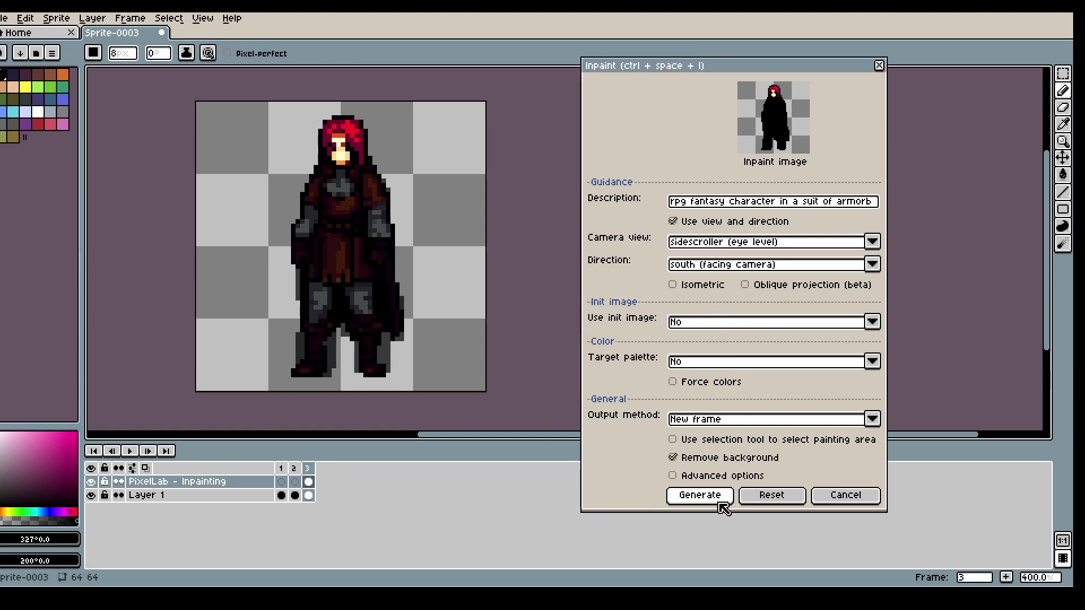
Turn on advanced options: single color black outline, basic shading, medium detail
click(673, 475)
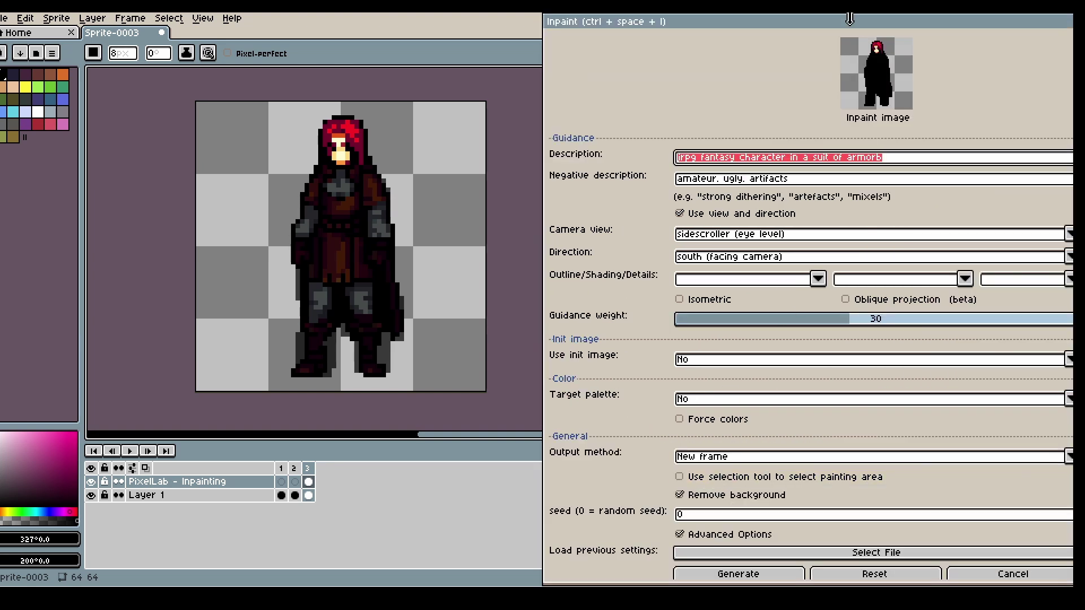
drag(853, 24, 805, 20)
click(768, 278)
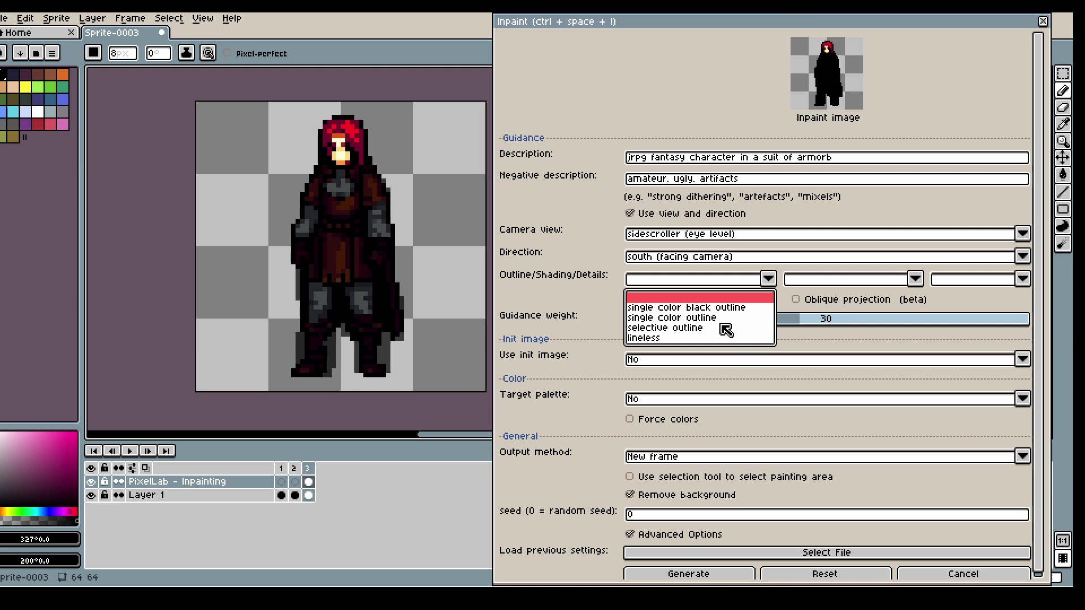
click(706, 310)
click(880, 284)
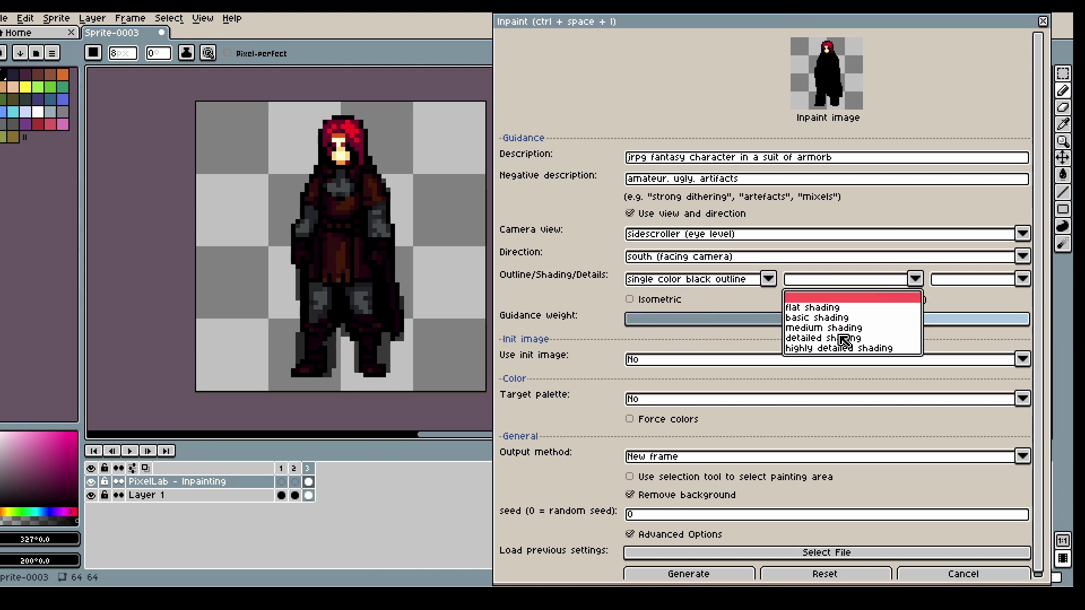
click(848, 317)
click(973, 282)
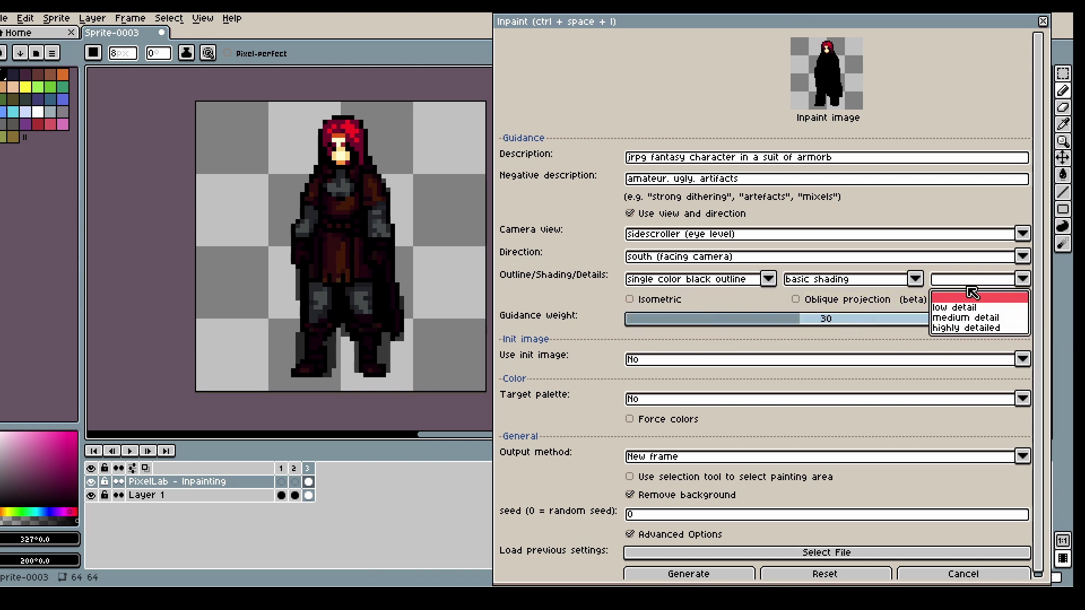
click(967, 320)
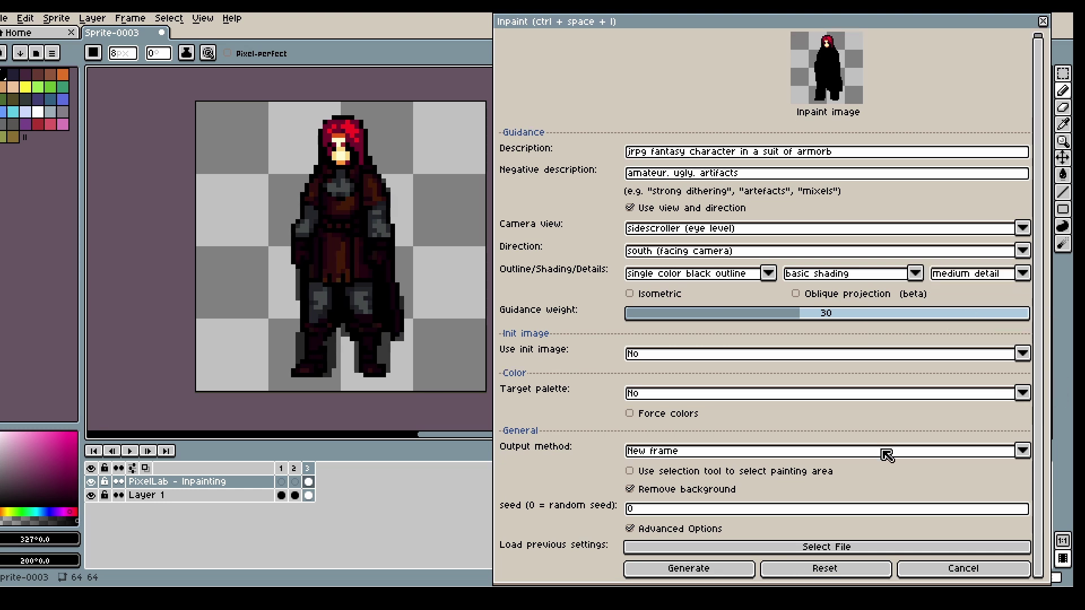
Generate the armoured knight, fix the stray 'b' typo, delete failed frame 4, and regenerate
click(663, 574)
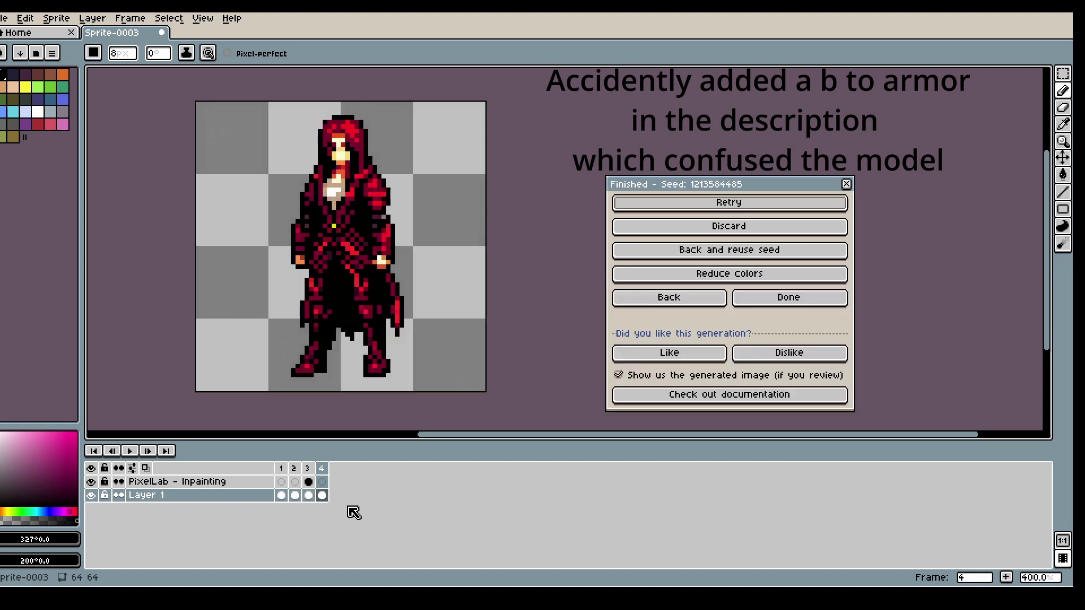
click(681, 299)
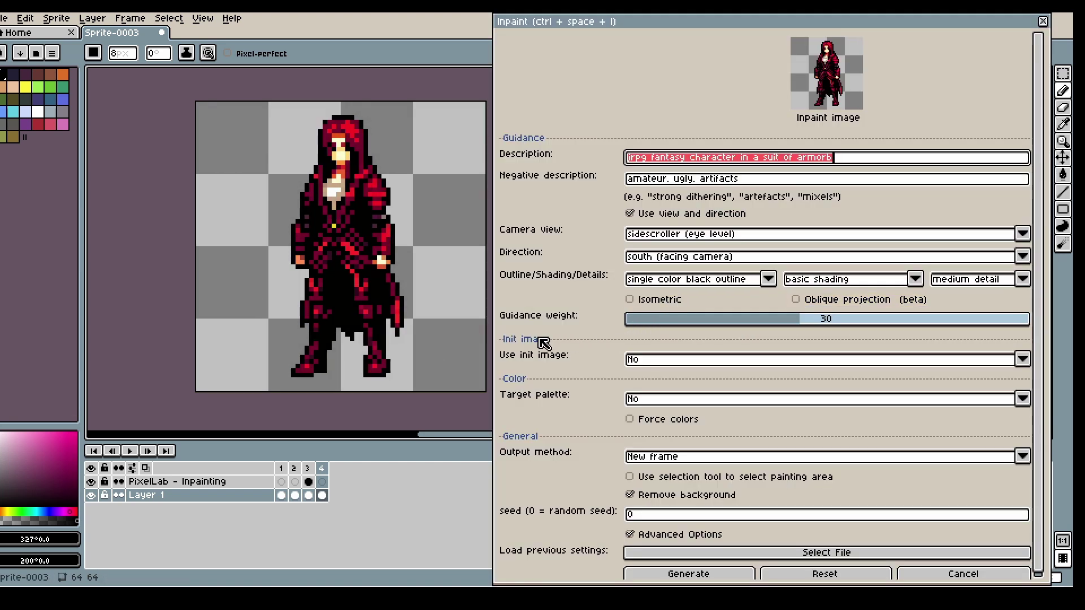
click(835, 157)
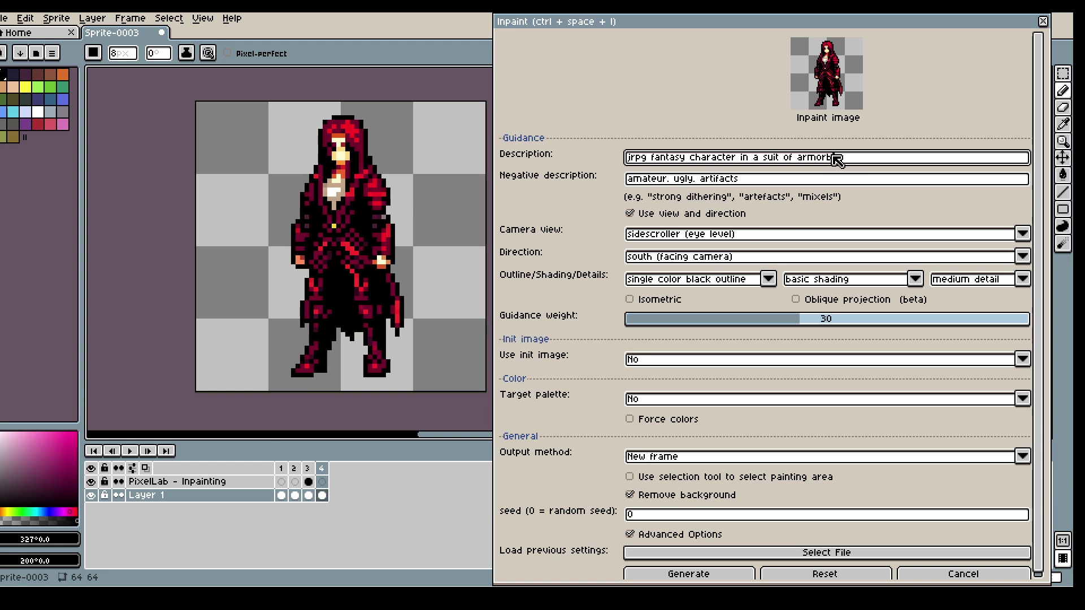
key(BackSpace)
click(323, 469)
key(Delete)
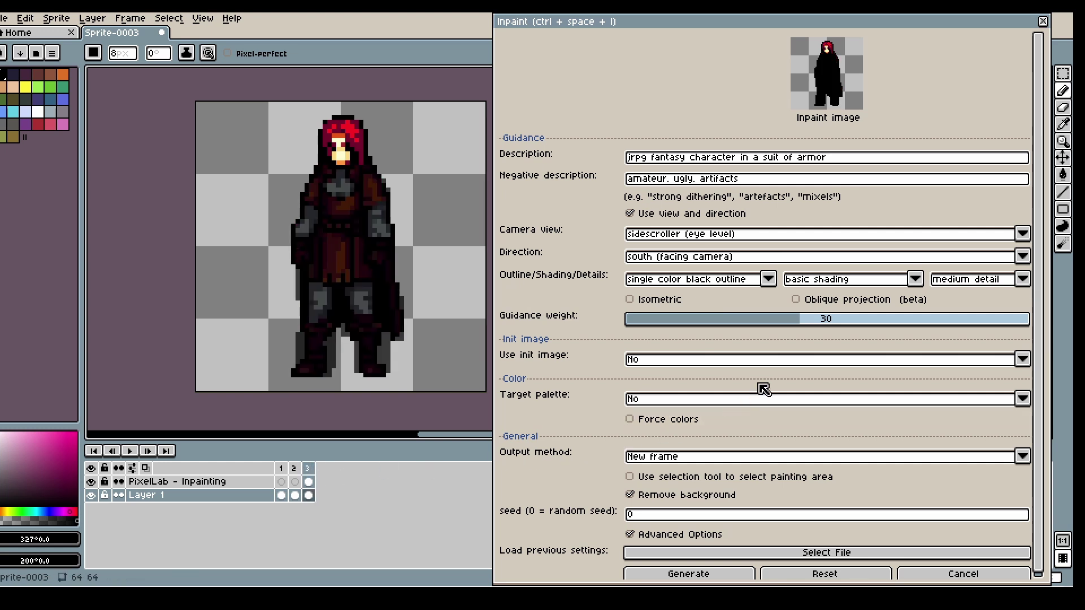
scroll(1046, 410, down, 1)
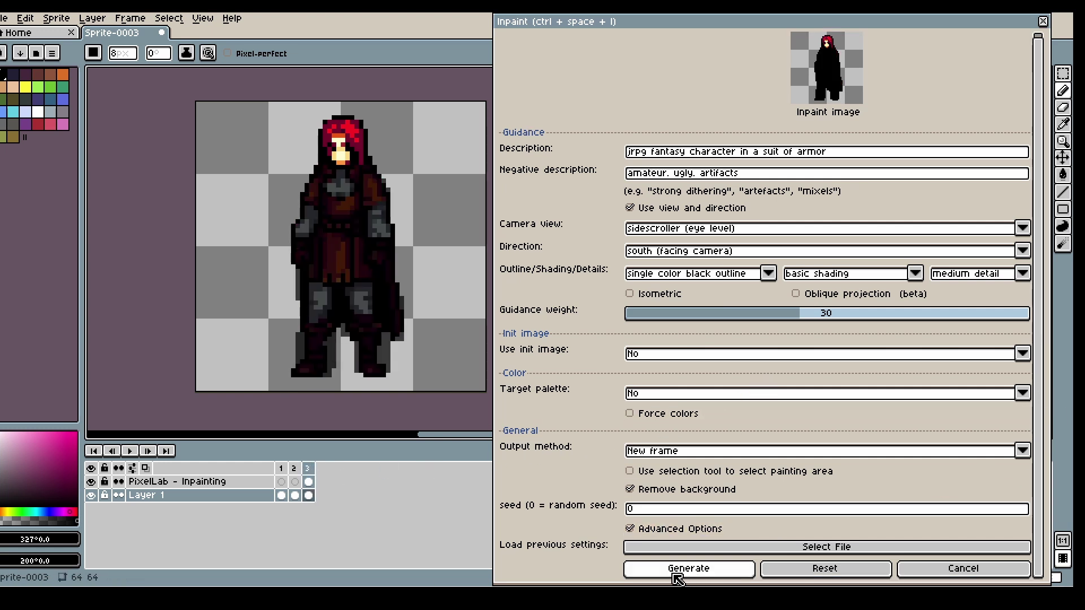
click(690, 572)
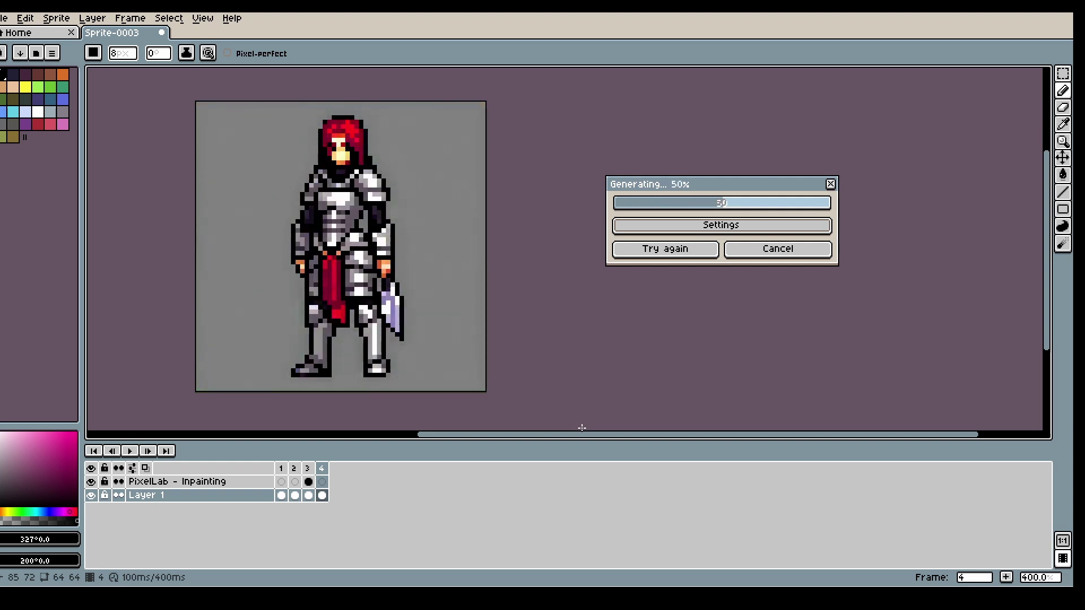
Hide the mask layer and compare frames 3 and 4 to check the silver plate armour
click(309, 468)
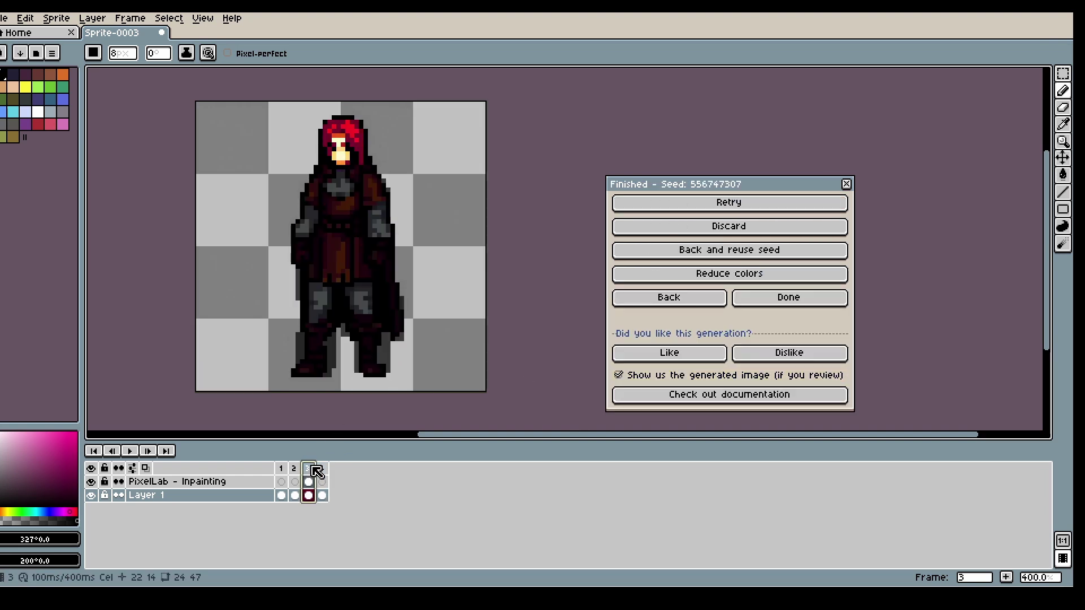
click(90, 482)
key(Right)
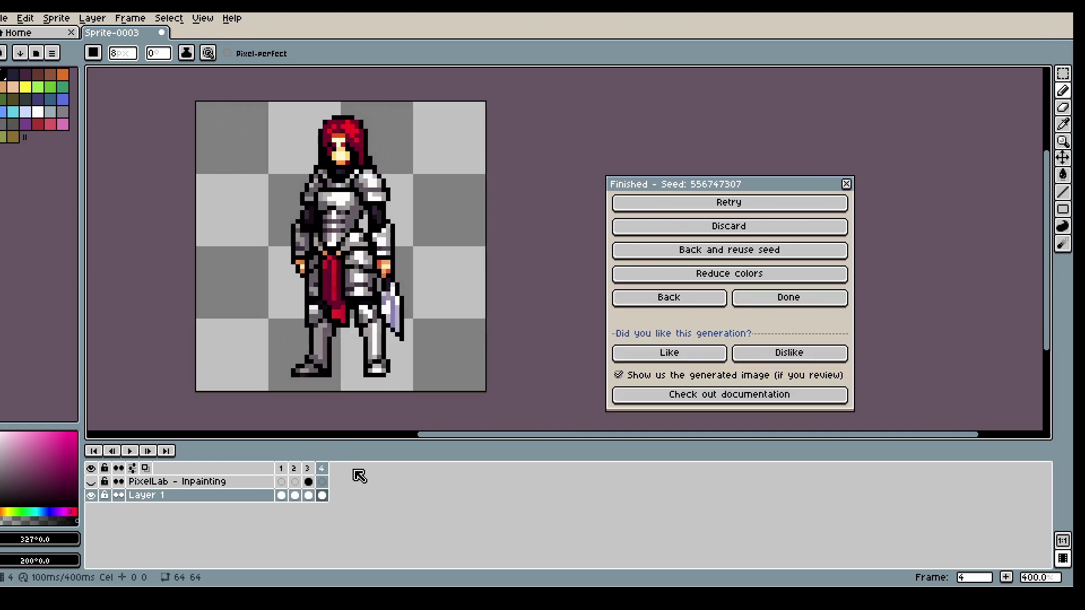
key(Left)
key(Right)
key(Left)
key(Right)
key(Left)
key(Right)
key(Left)
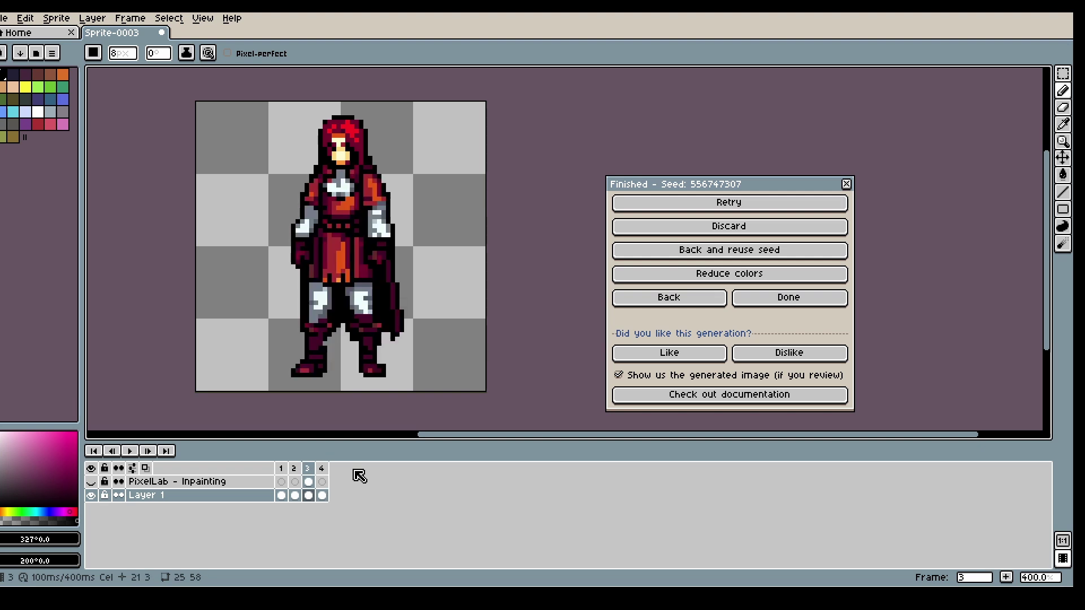
key(Right)
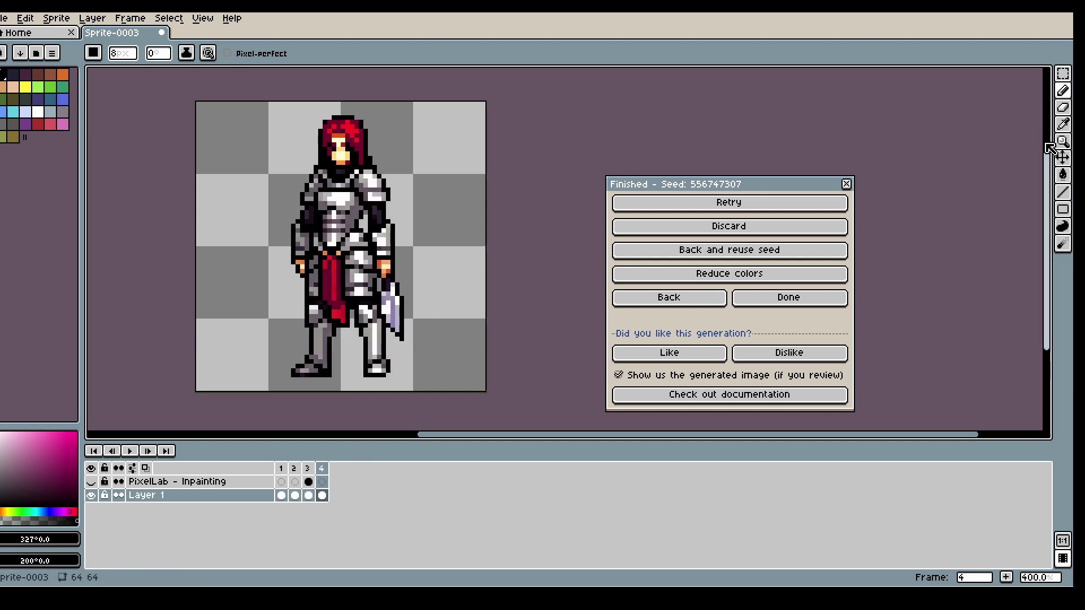
click(1063, 107)
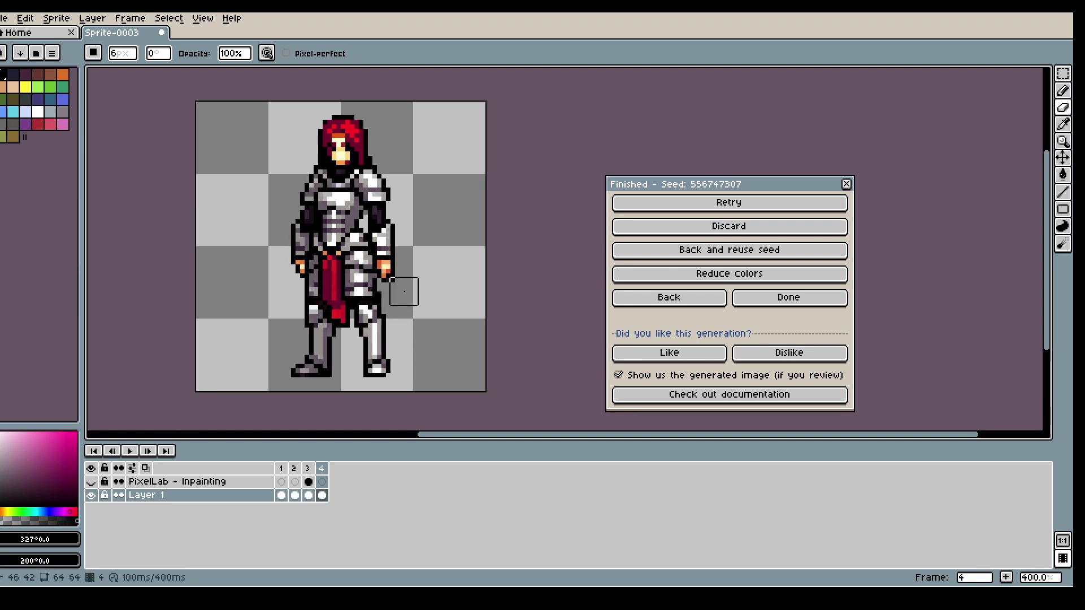
Mask the knight's hair on frame 4 and change the description to 'jrpg fantasy character with blond hair'
click(694, 298)
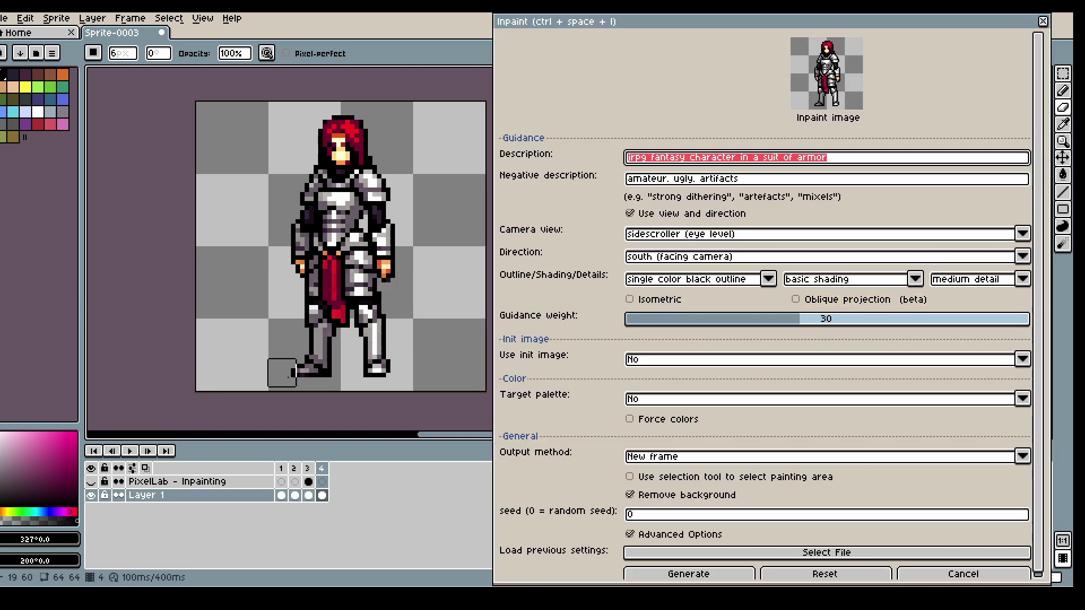
click(321, 484)
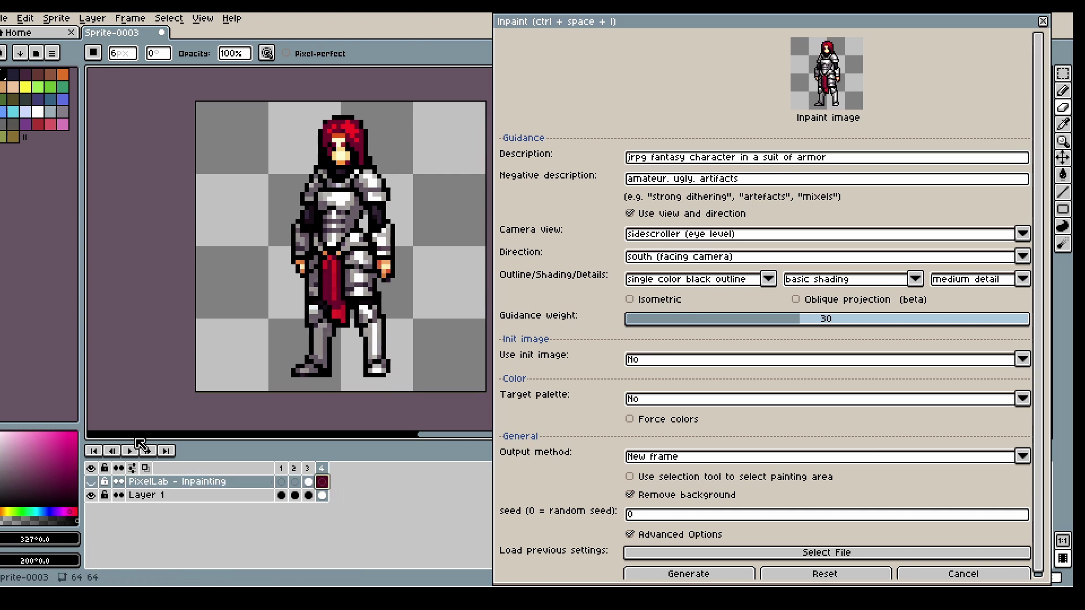
key(e)
click(91, 482)
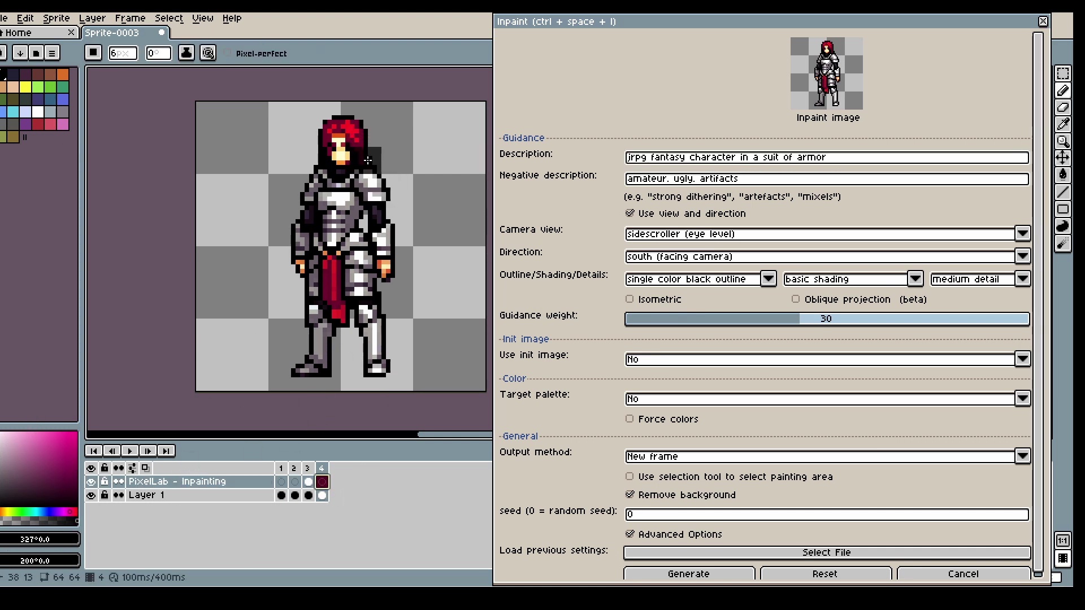
key(b)
mouse_move(366, 149)
mouse_down()
mouse_move(350, 116)
mouse_move(308, 116)
mouse_move(305, 156)
mouse_move(320, 160)
mouse_up()
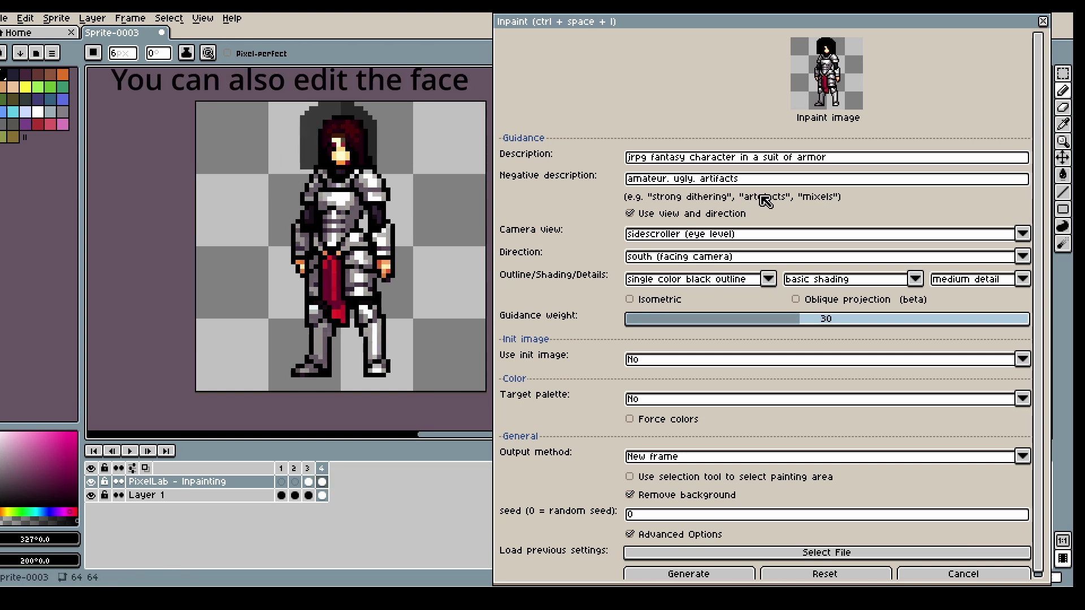
drag(860, 160, 741, 172)
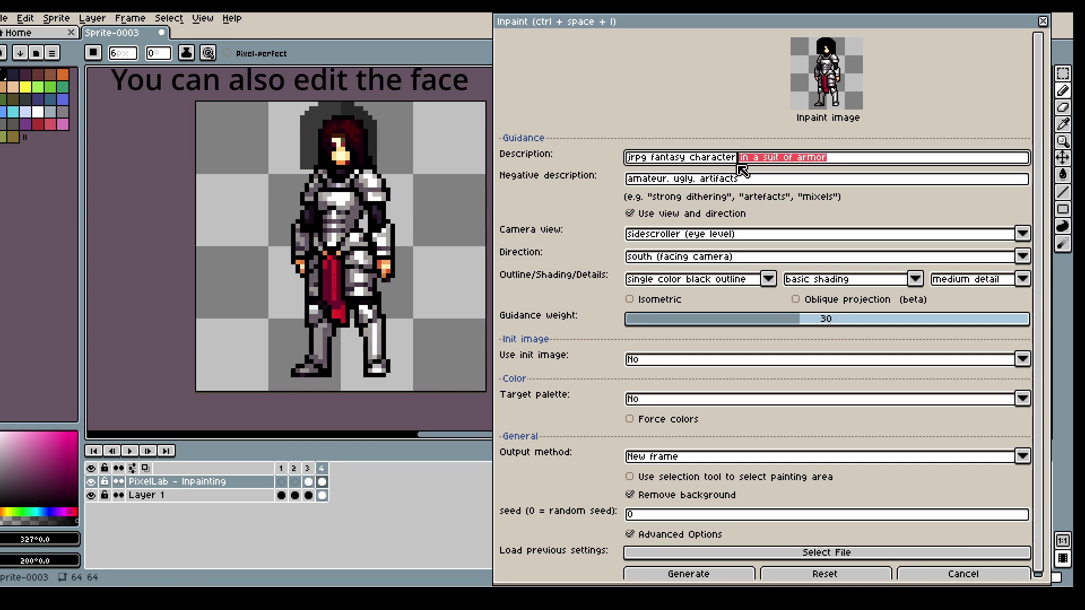
text(with)
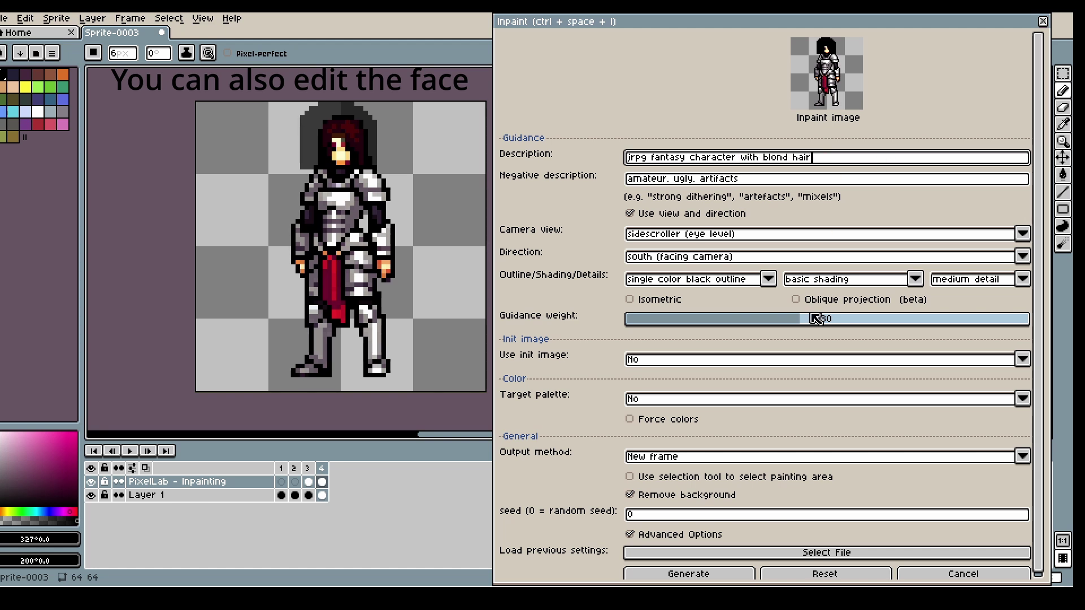
Generate the blond-hair inpainting into frame 5 and compare it against the dark red-haired frame 4
click(715, 574)
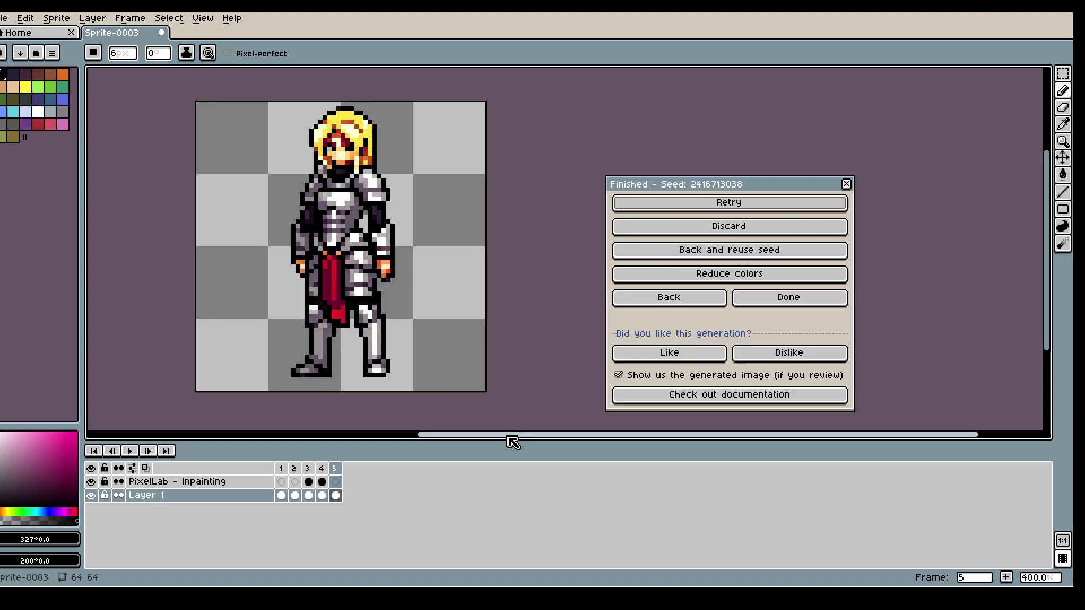
click(321, 469)
click(337, 474)
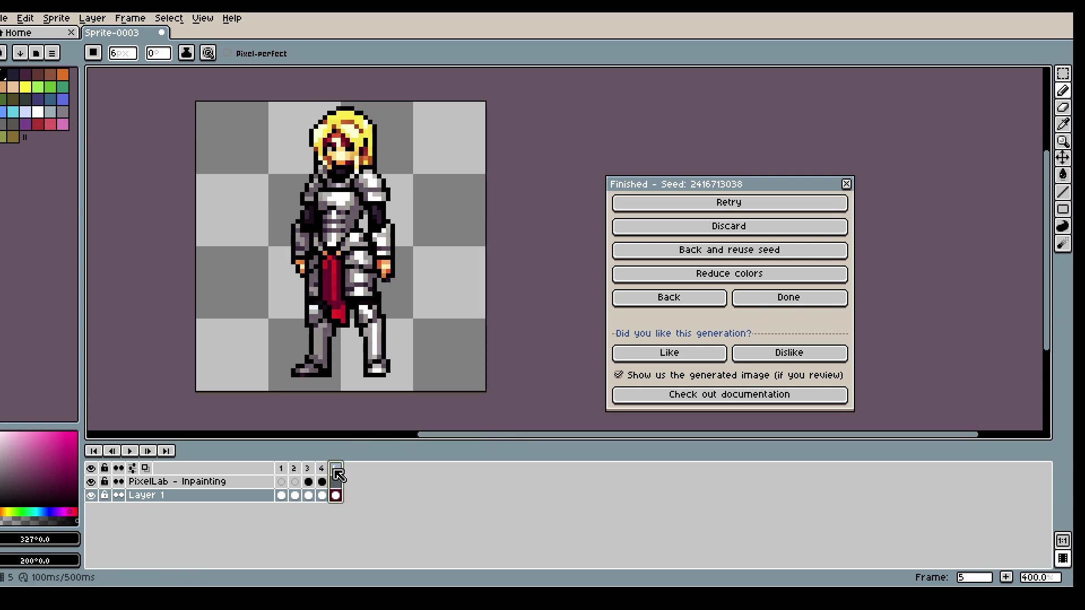
click(323, 469)
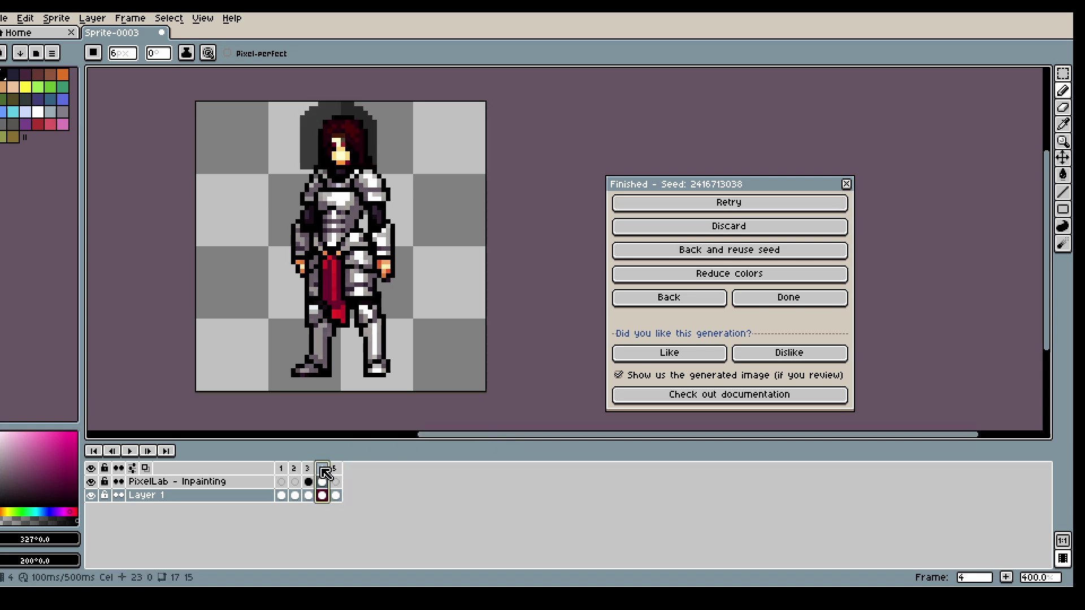
click(337, 475)
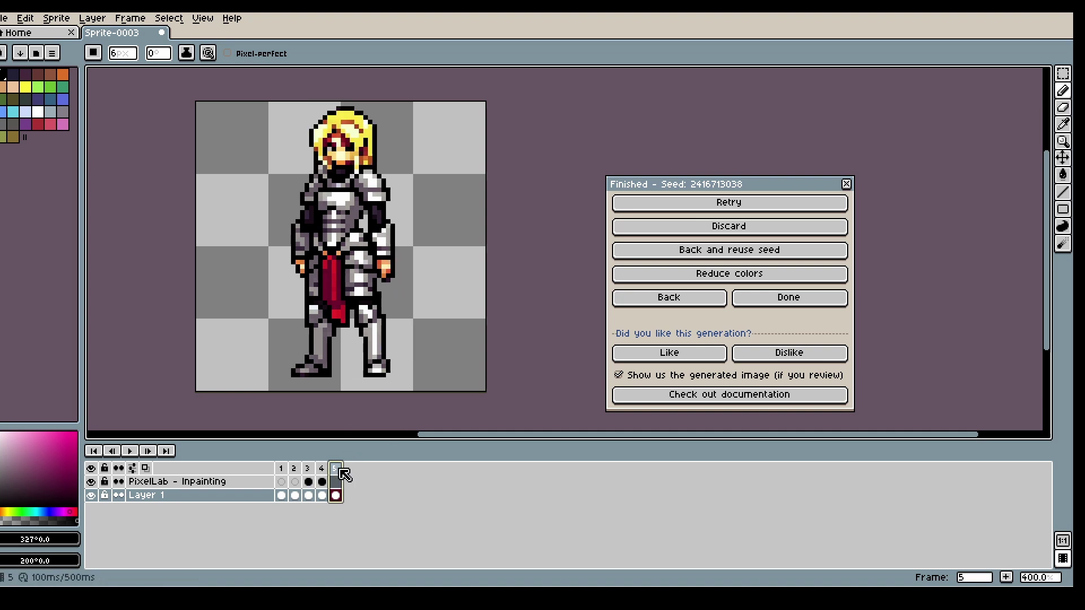
click(325, 470)
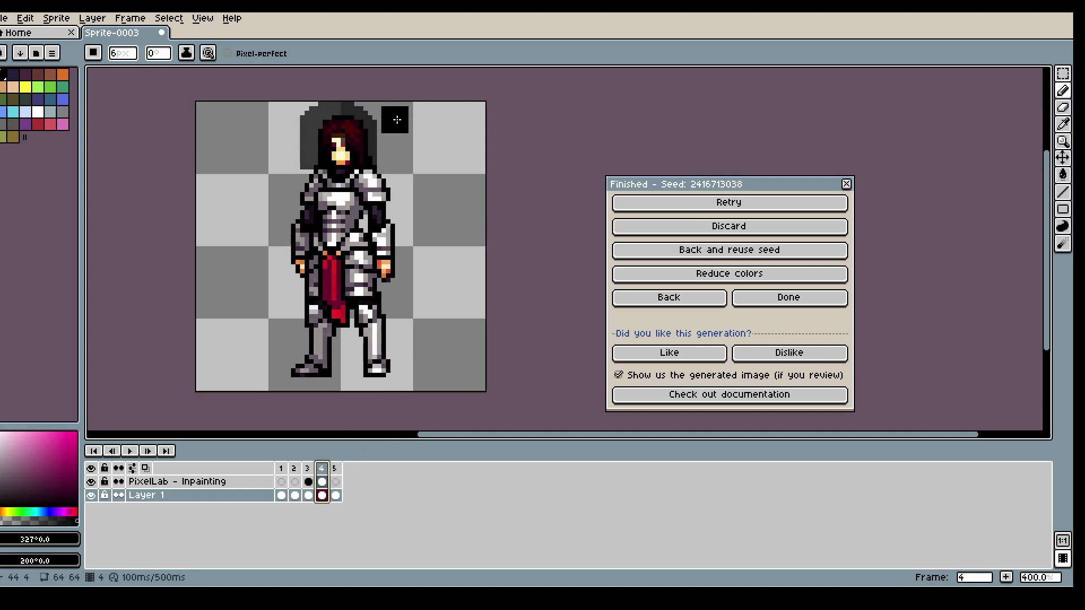
click(335, 476)
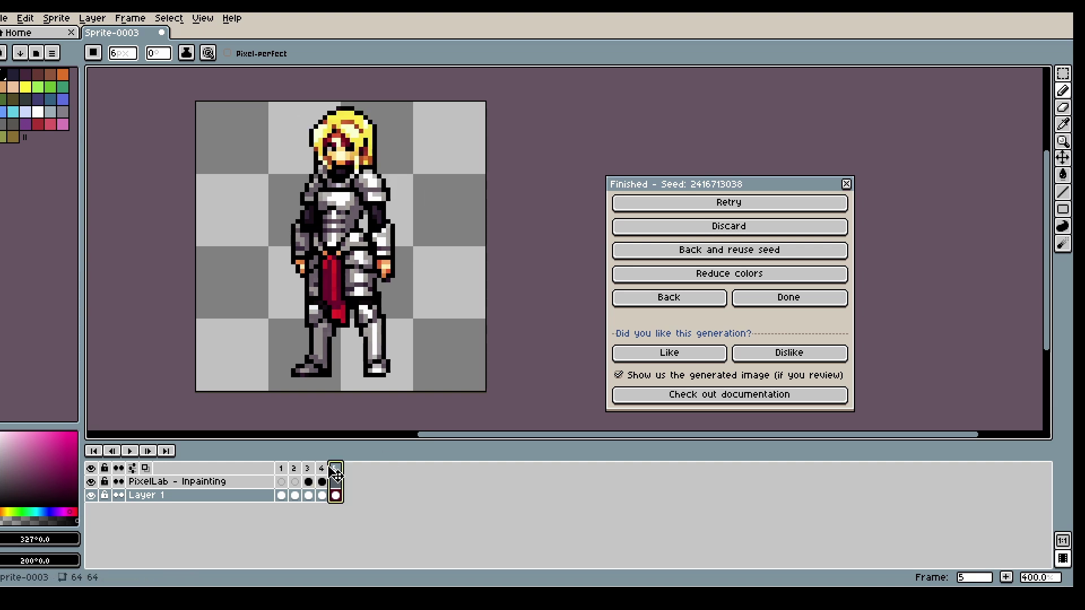
click(322, 469)
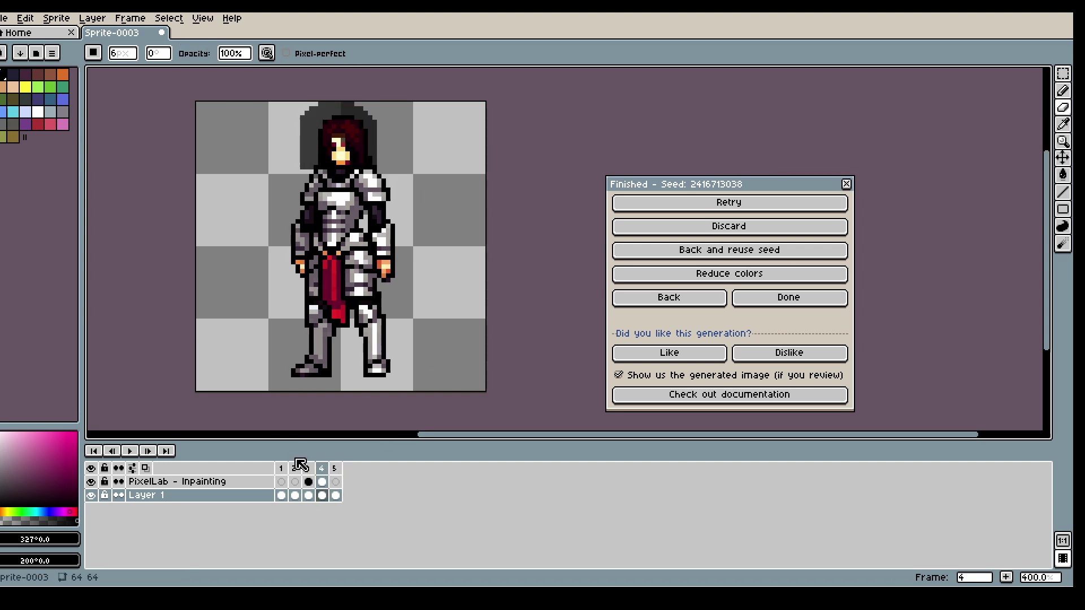
click(323, 482)
drag(306, 181, 299, 116)
key(ctrl+z)
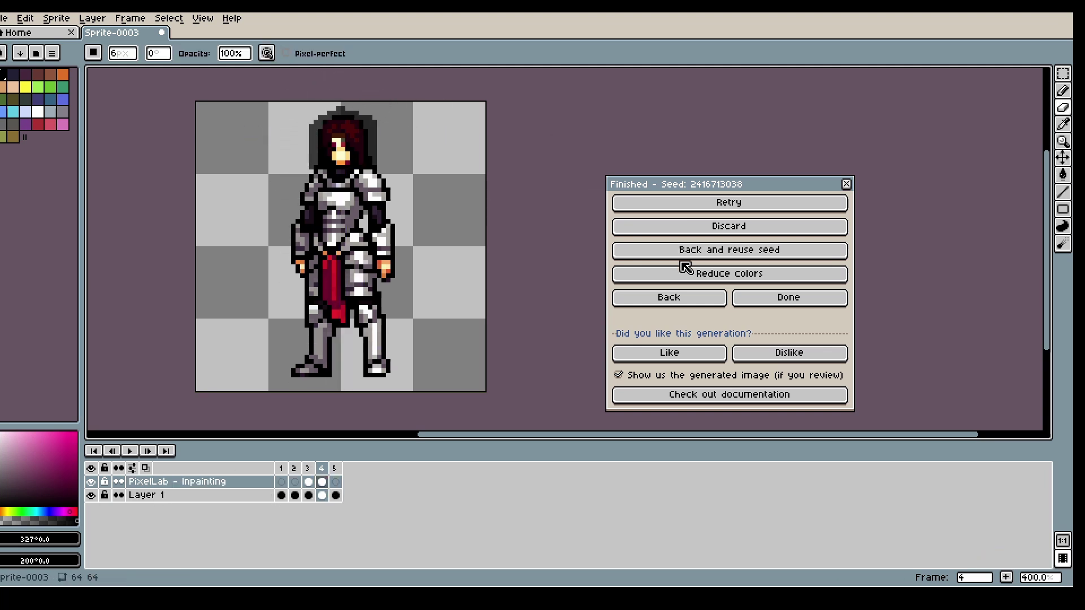
click(681, 298)
click(706, 575)
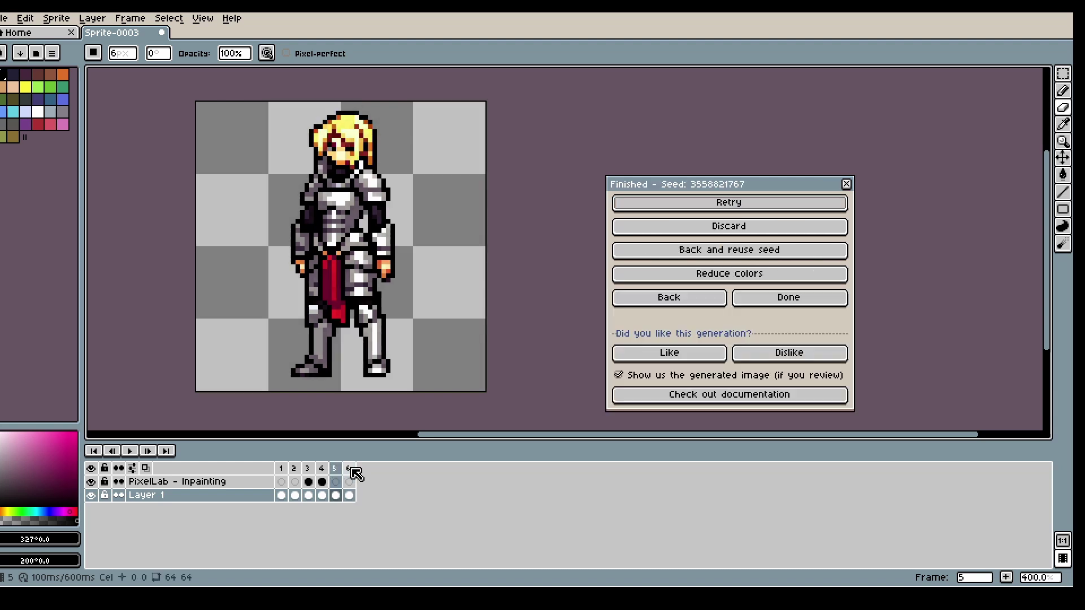
Hide the Inpainting layer and compare the red-haired frame 4 with blond frame 5
click(90, 482)
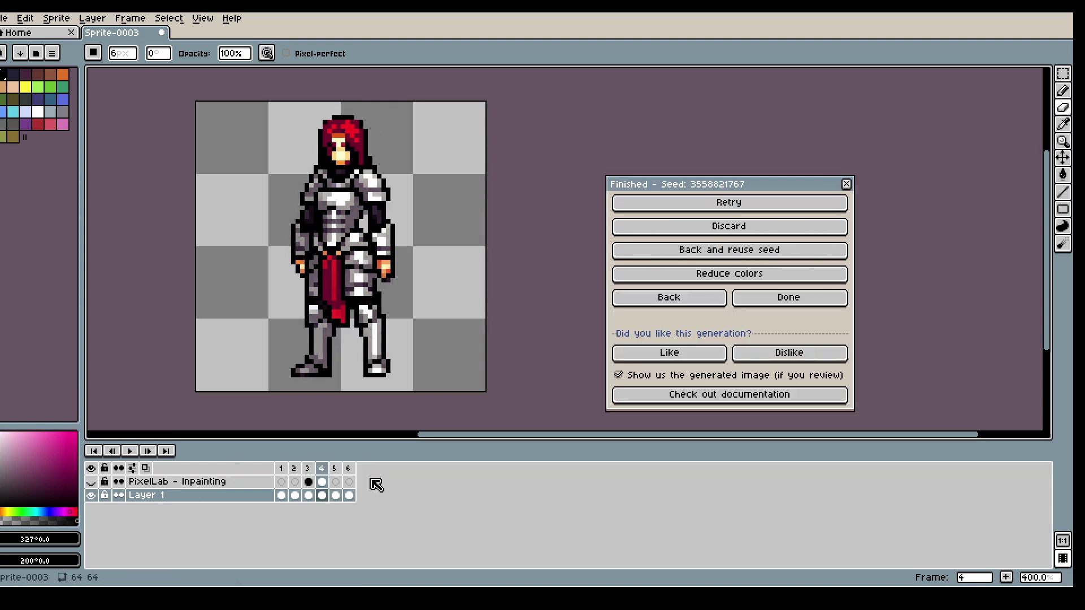
key(Left)
key(Right)
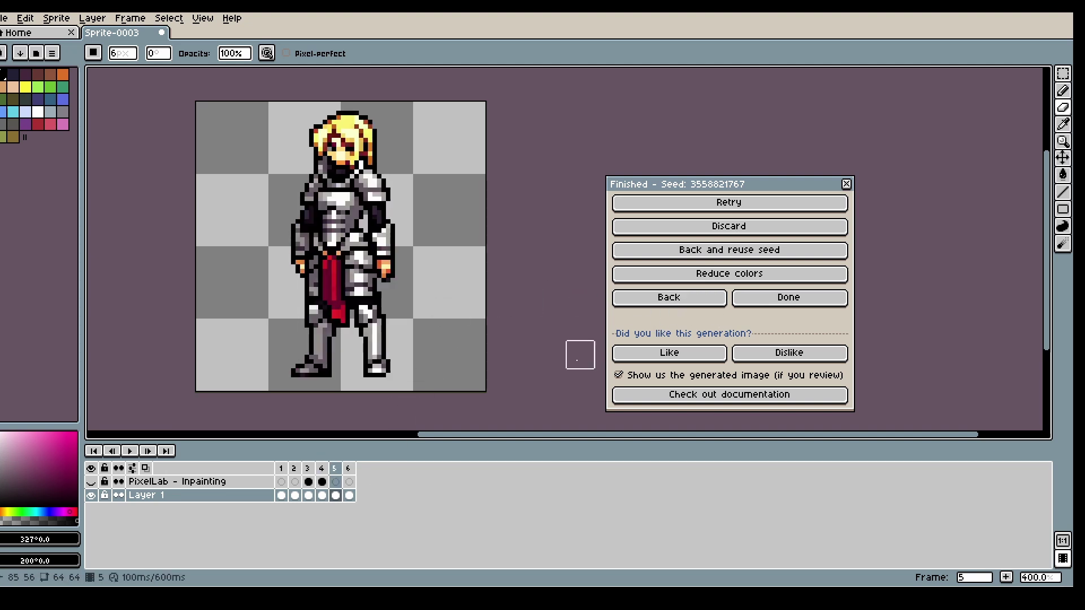
Cancel the inpaint settings and select frame 6 with the blond knight
click(681, 302)
click(962, 574)
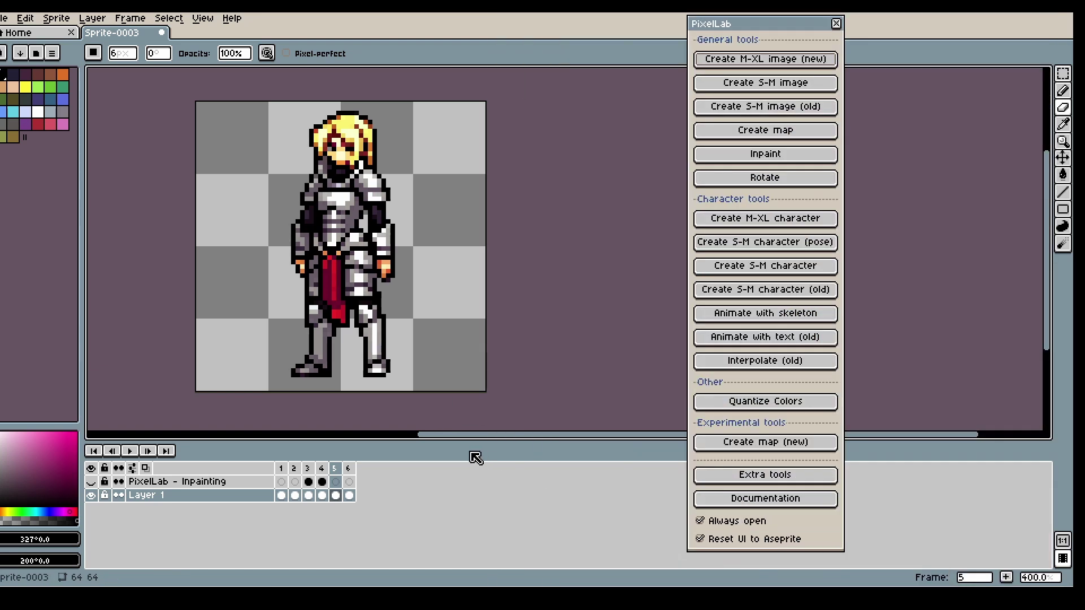
click(339, 471)
click(348, 468)
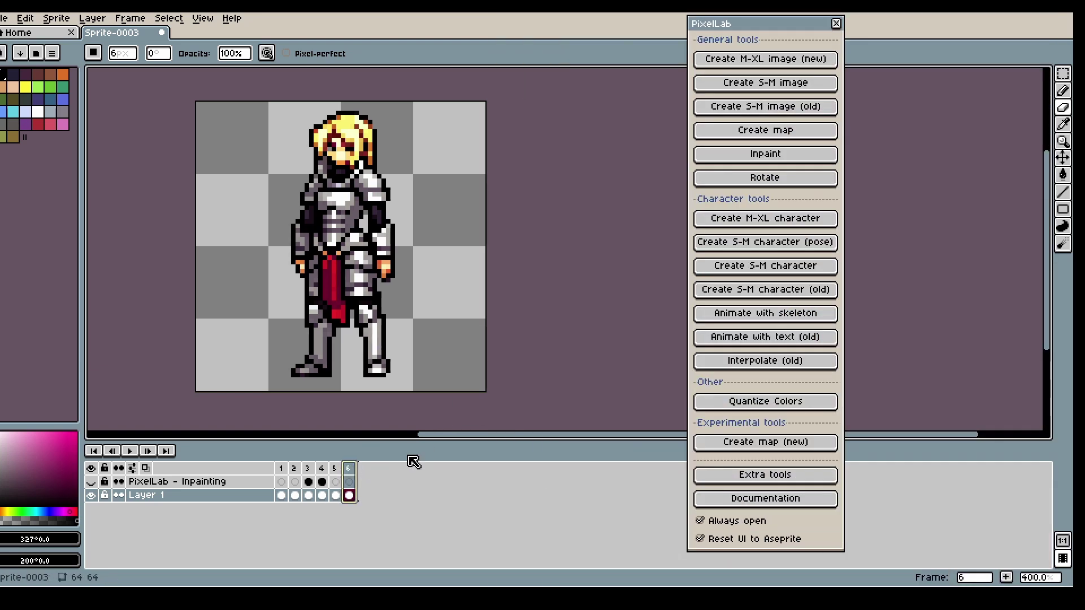
Set the blond knight as the PixelLab Rotate source image
click(807, 187)
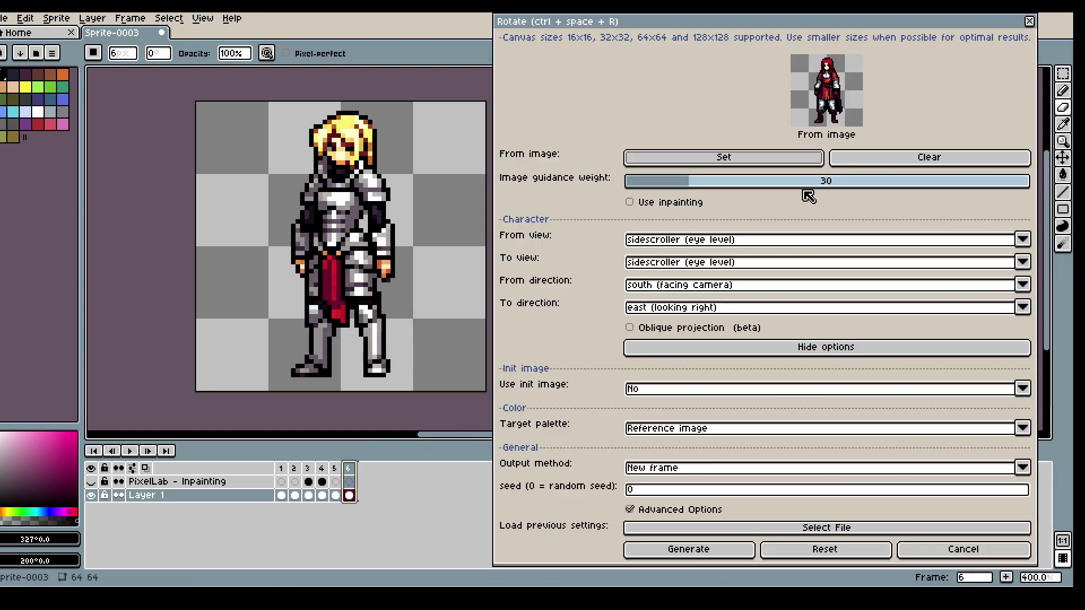
click(760, 158)
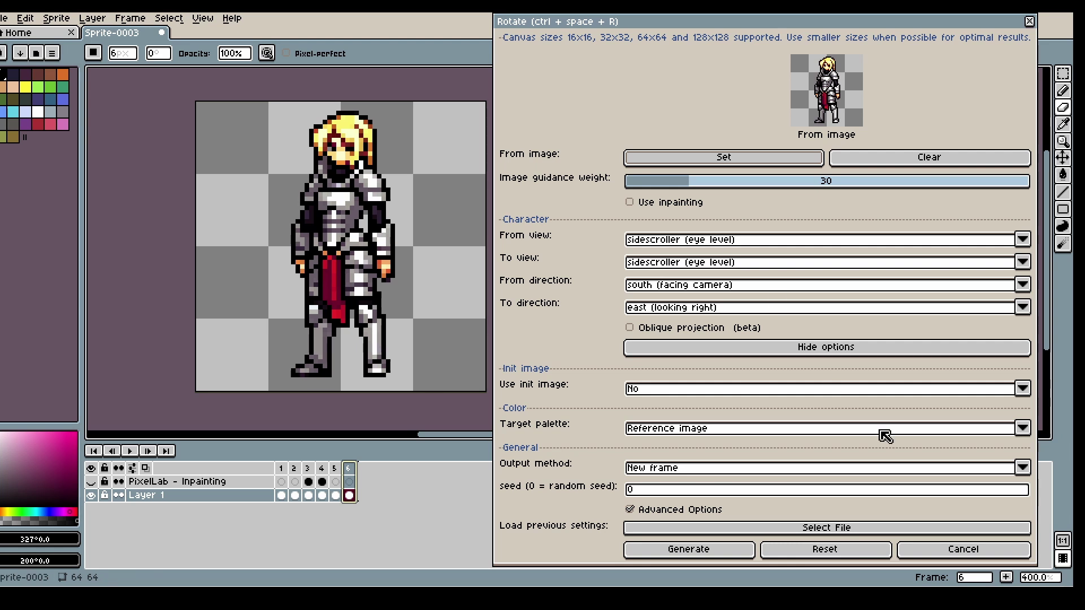
click(956, 548)
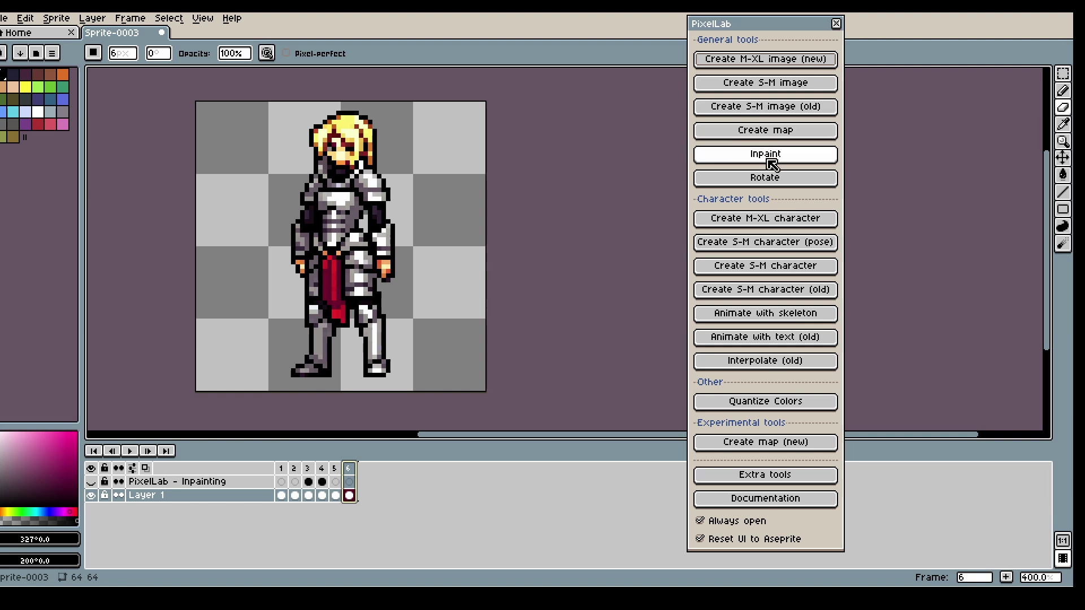
Set the rotation from south-west to south (facing camera)
click(757, 178)
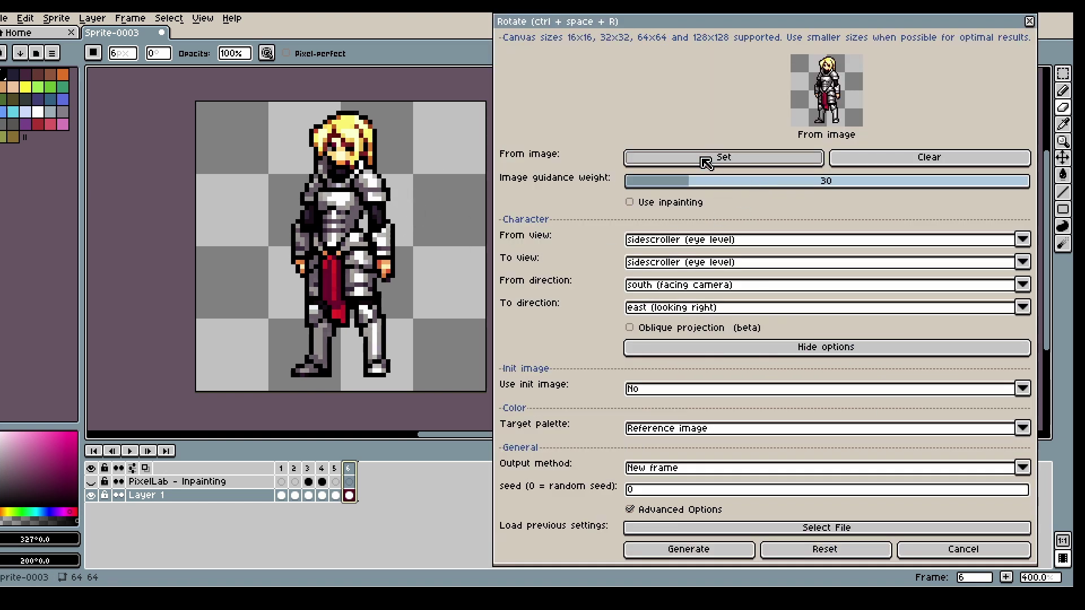
click(702, 292)
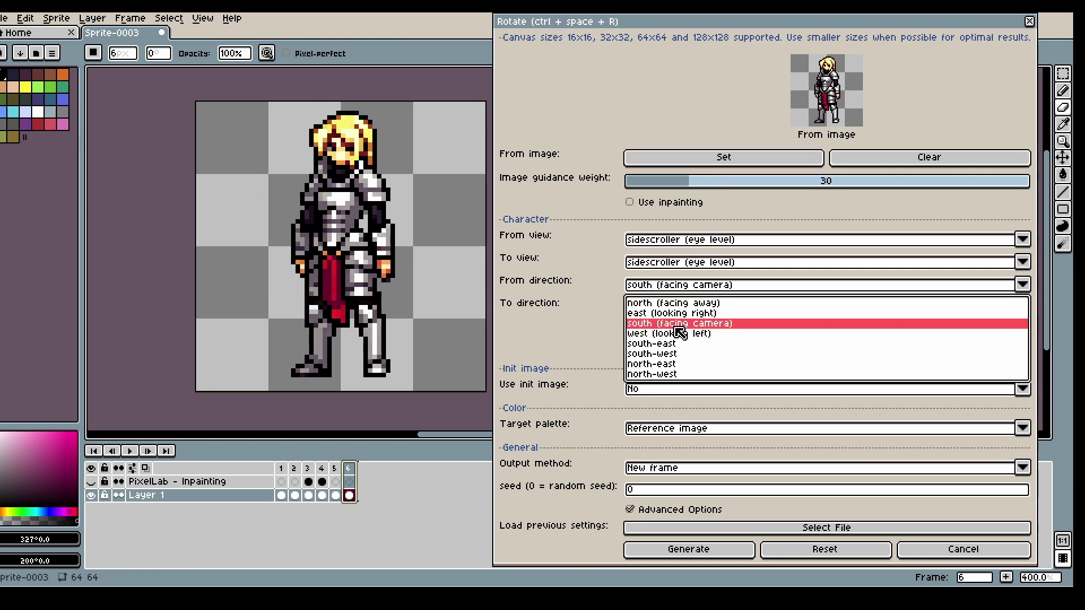
click(676, 355)
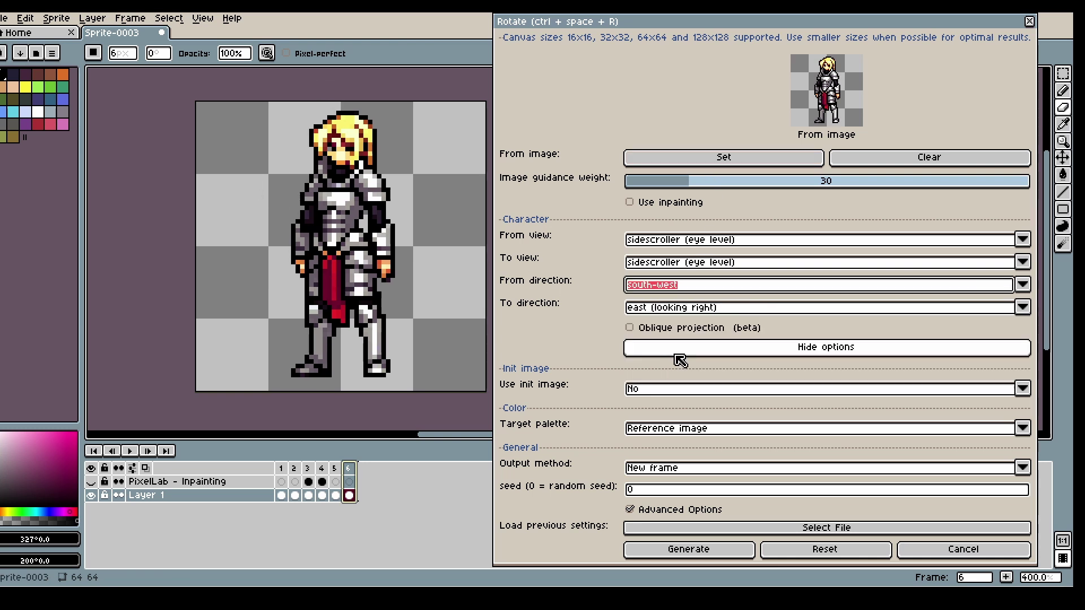
click(675, 309)
click(668, 346)
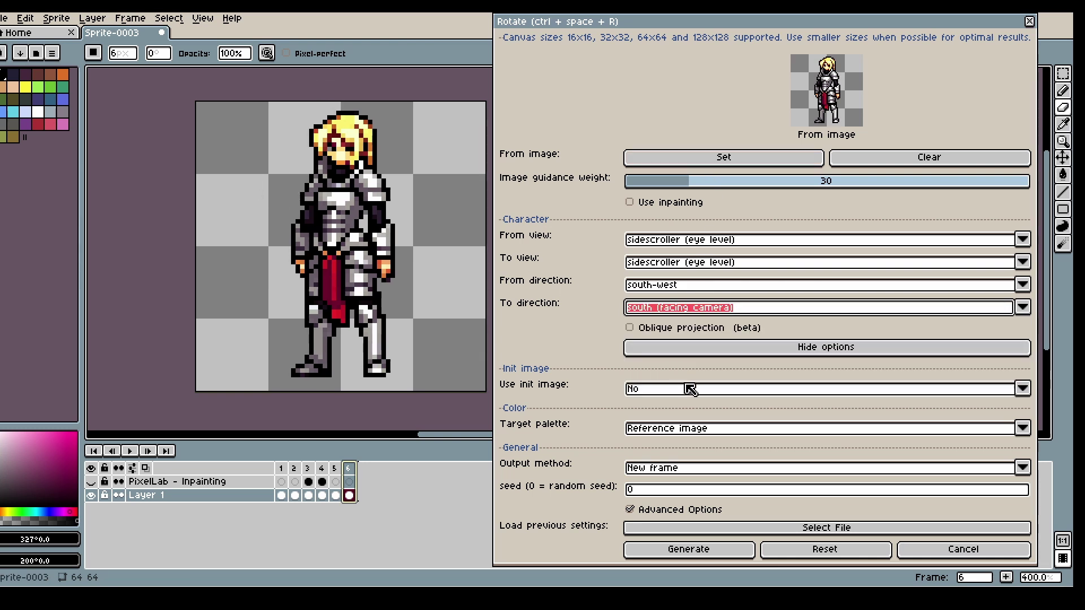
click(715, 551)
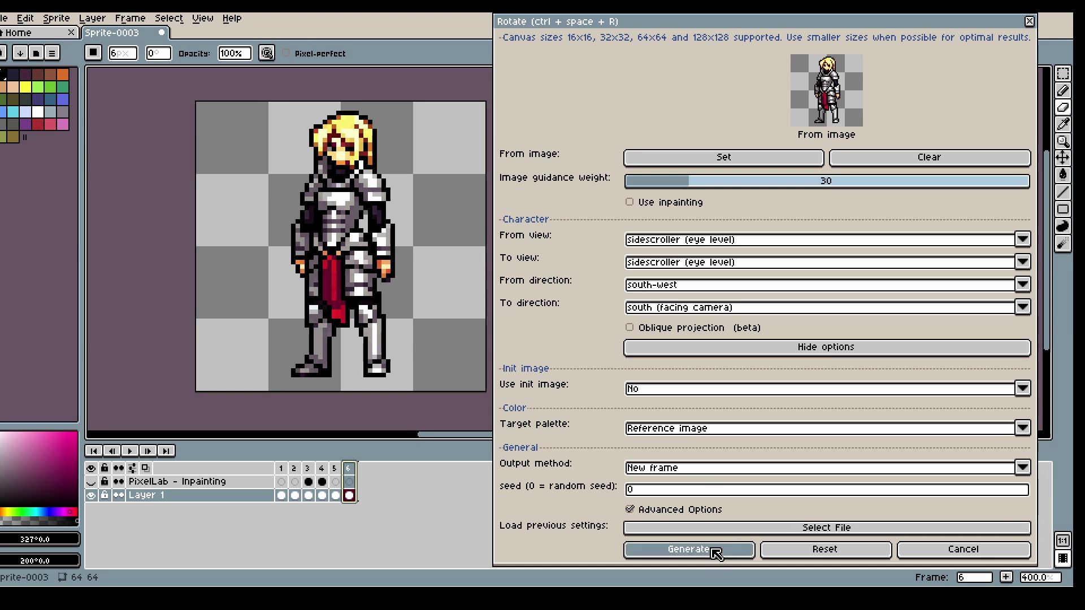
Generate the front-facing (south) rotation of the blond knight
click(670, 554)
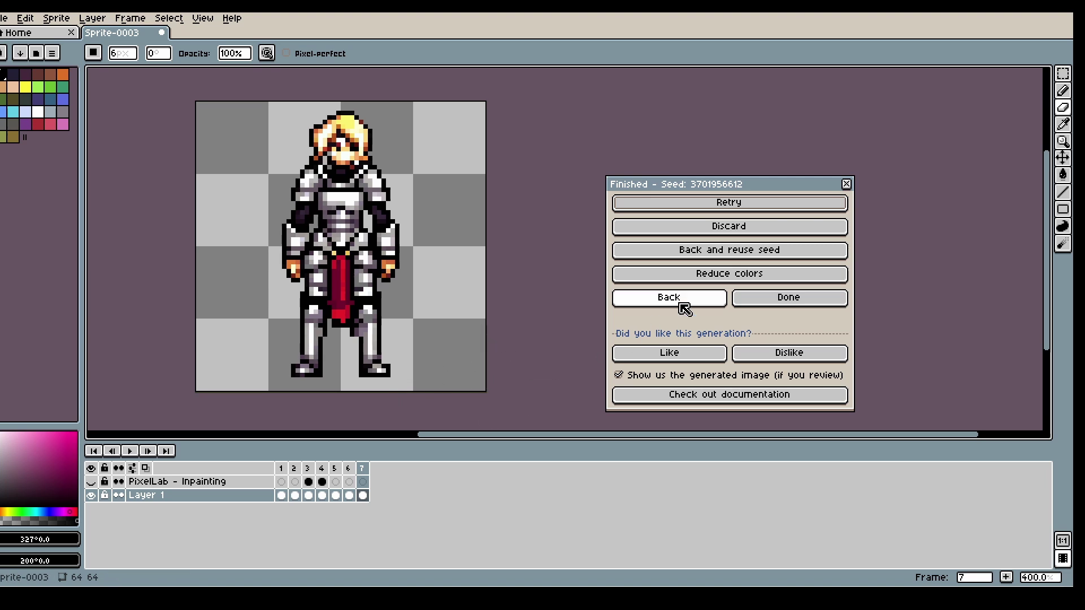
click(681, 305)
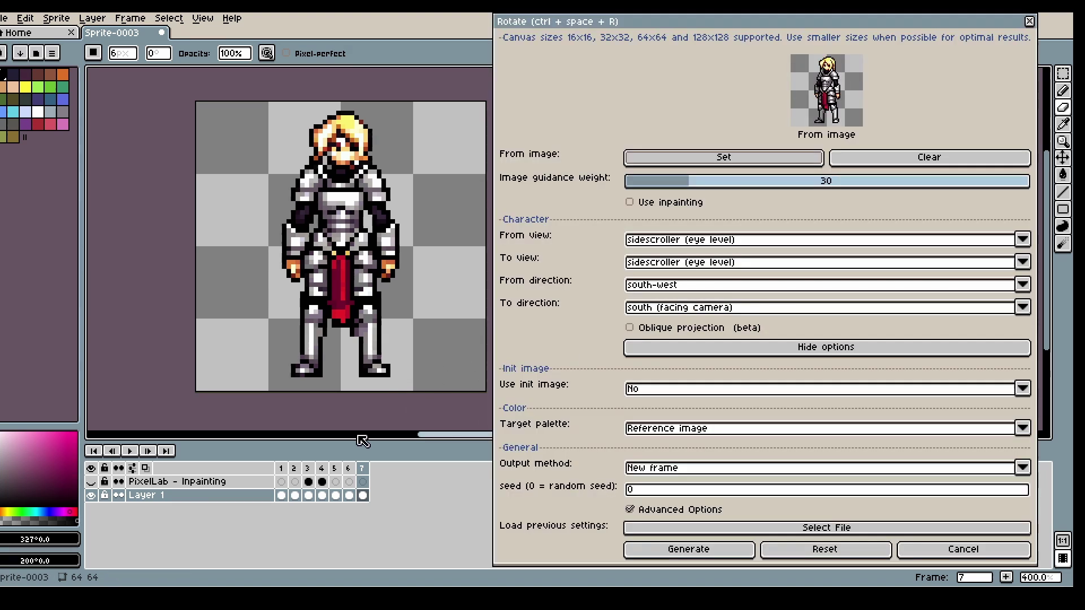
click(348, 469)
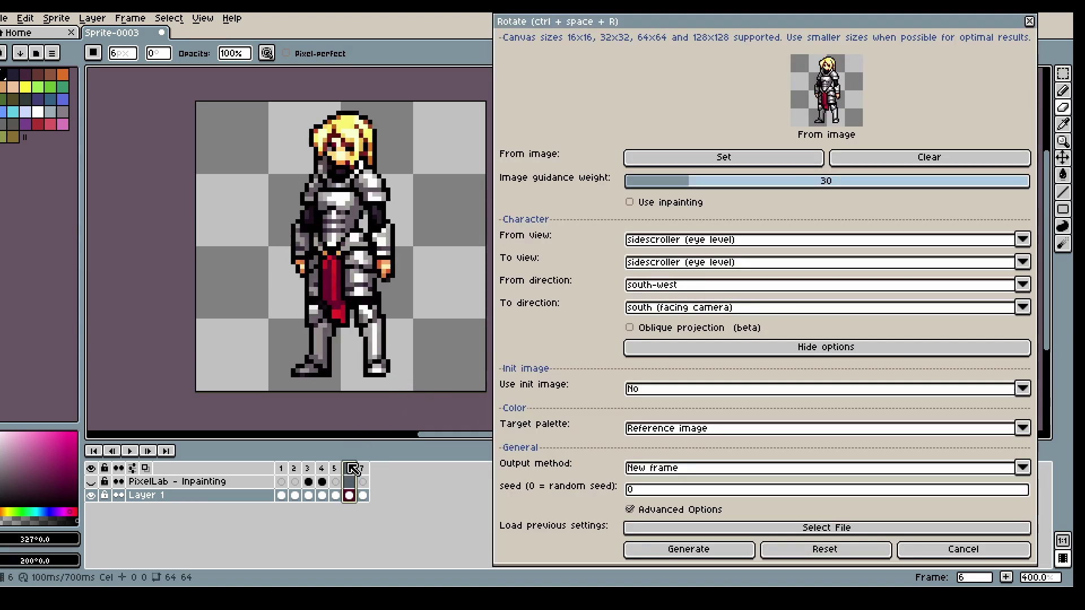
Generate a west-facing (looking left) rotation of the knight from frame 6
click(713, 308)
click(674, 356)
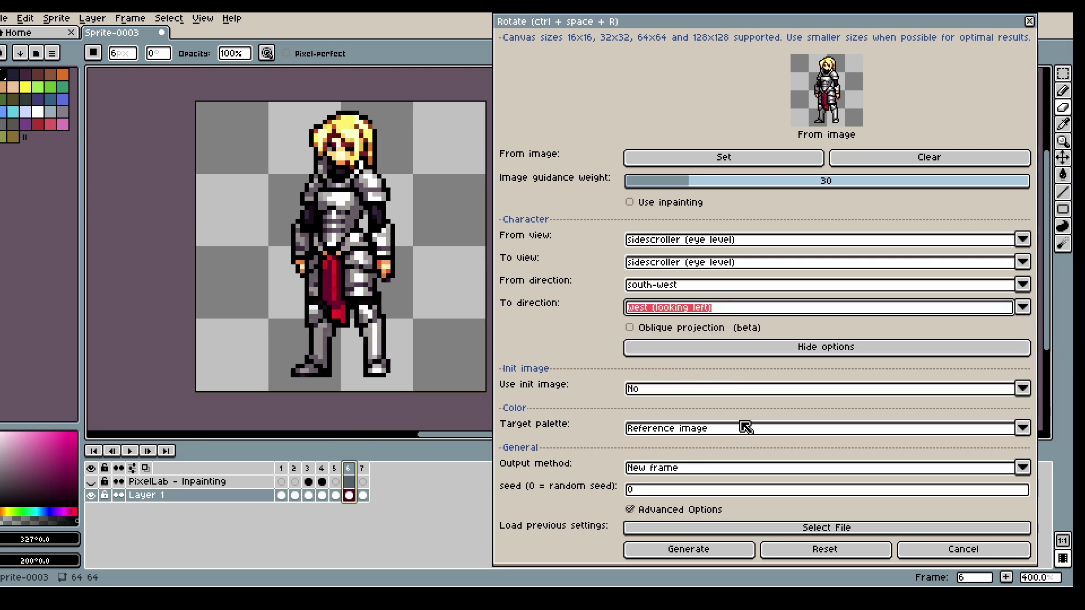
click(688, 550)
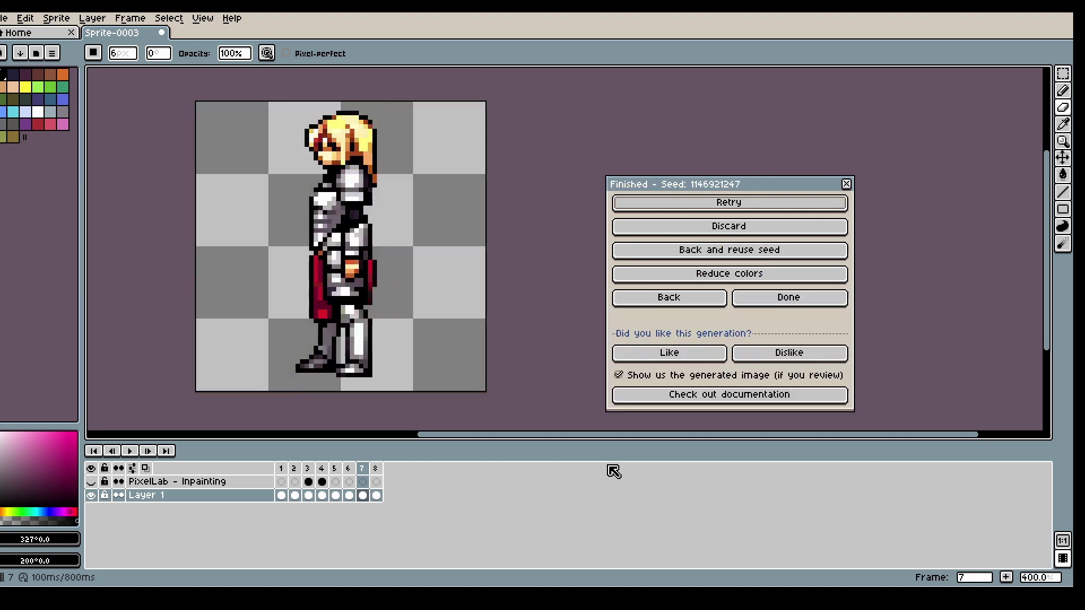
click(350, 469)
click(362, 474)
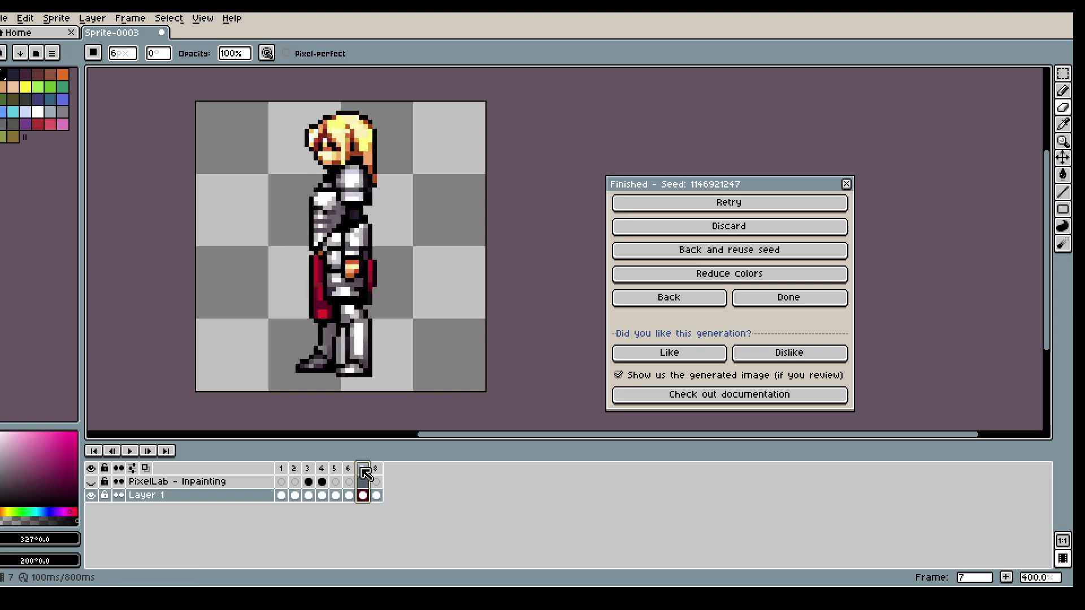
click(703, 204)
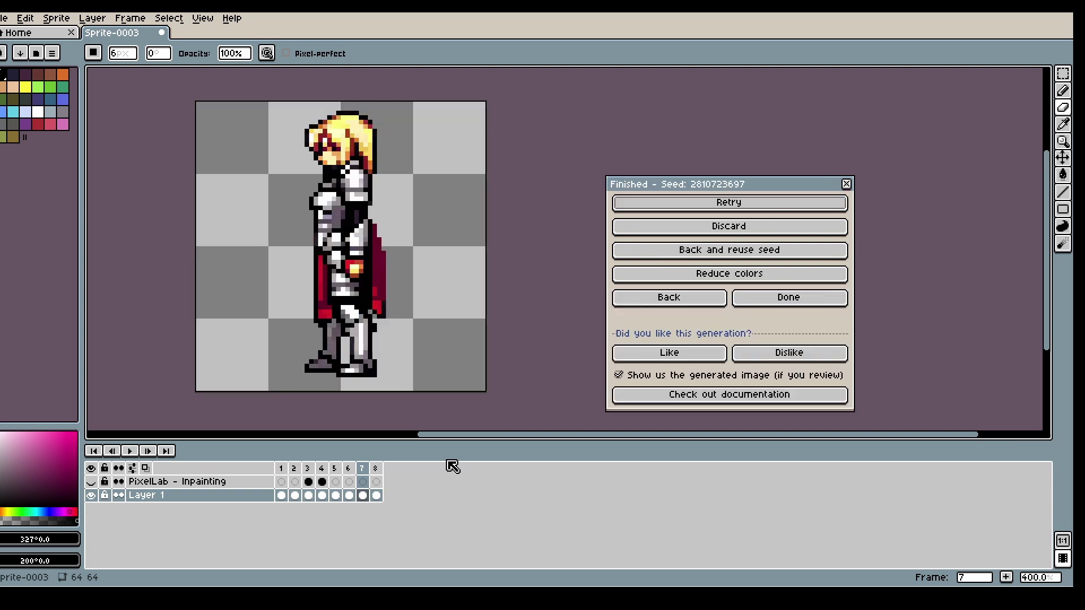
click(364, 468)
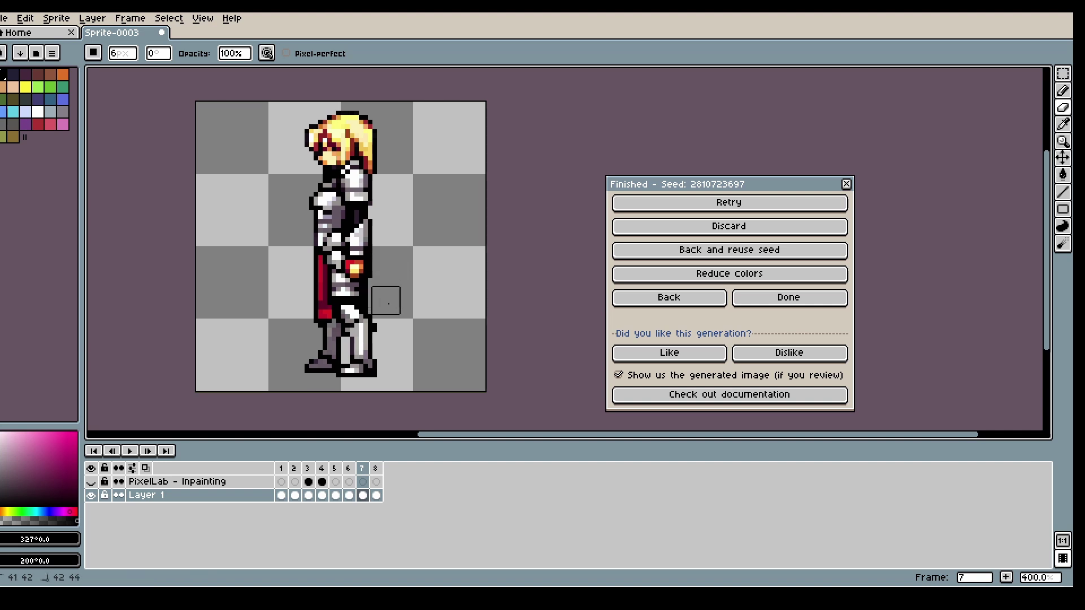
Select a small 4x6 px area on frame 7's cape, then pick frame 6 as the inpaint image
key(m)
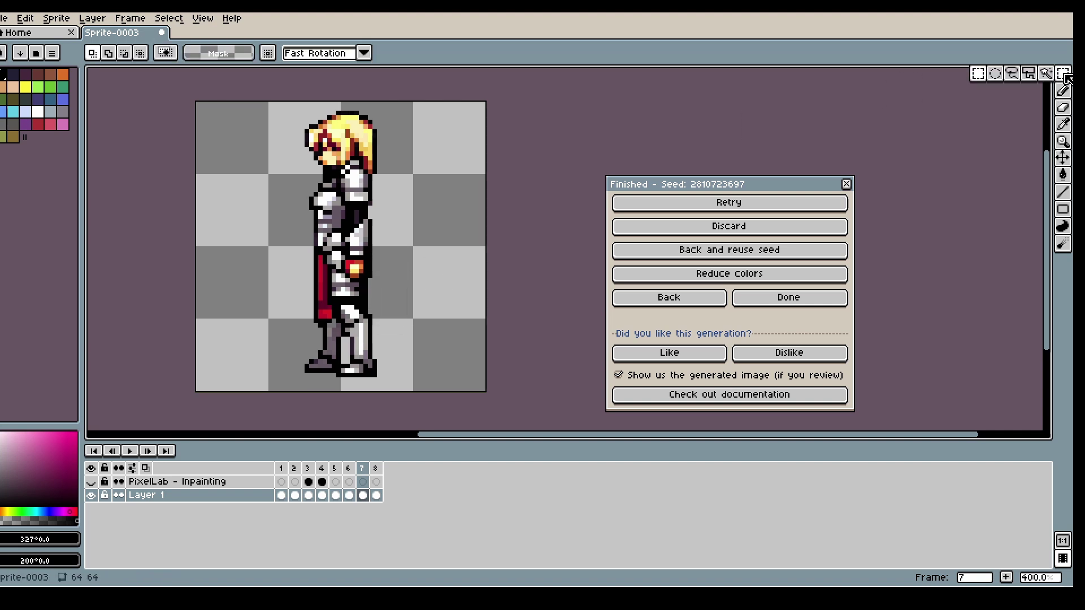
click(375, 470)
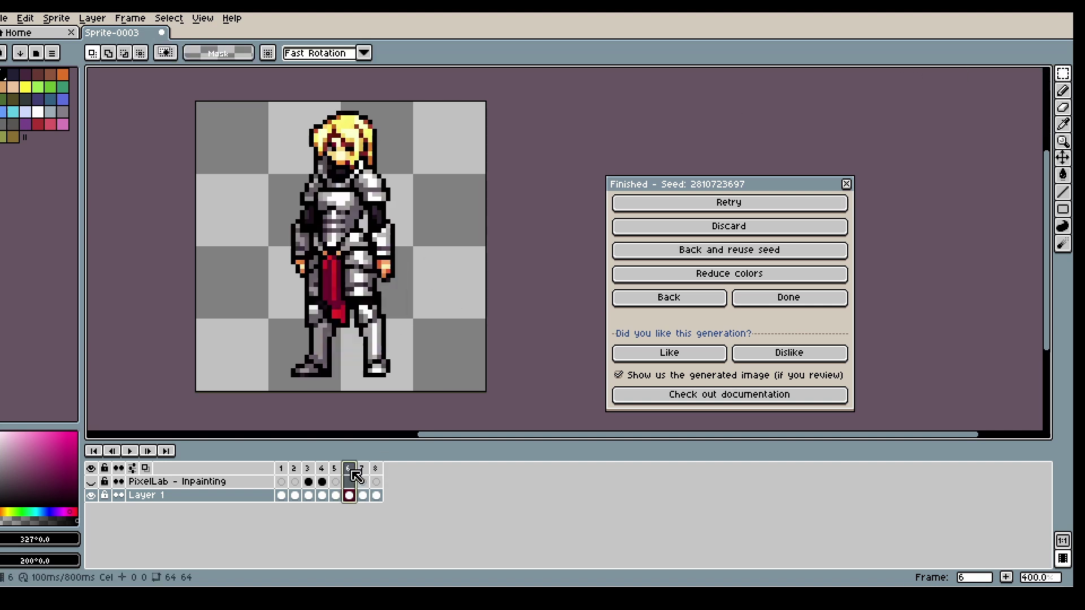
click(363, 471)
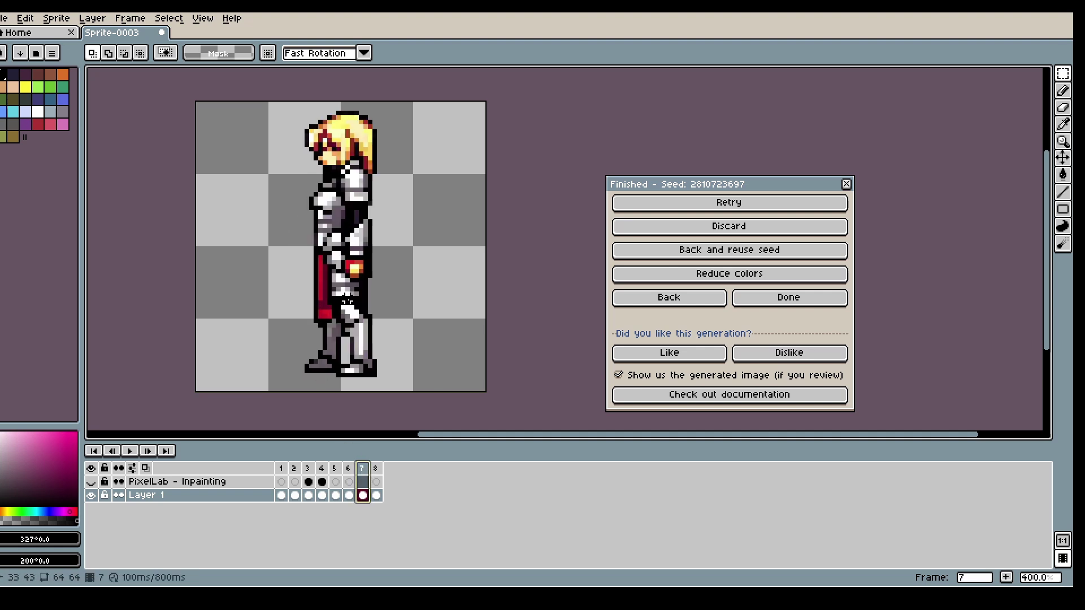
mouse_move(315, 297)
mouse_down()
mouse_move(333, 324)
mouse_move(328, 315)
mouse_up()
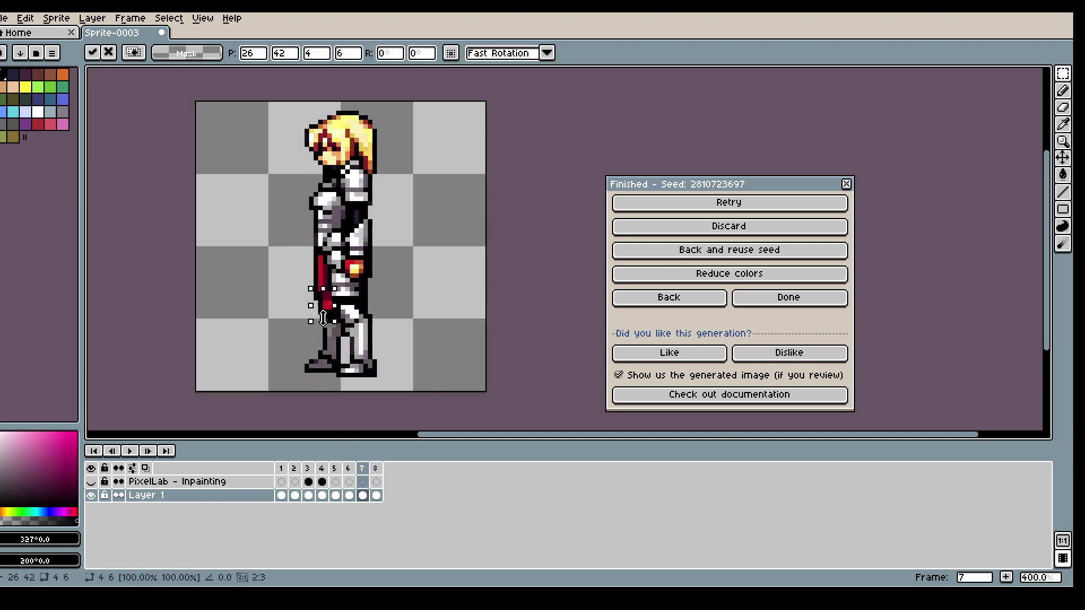
key(Return)
scroll(333, 321, up, 1)
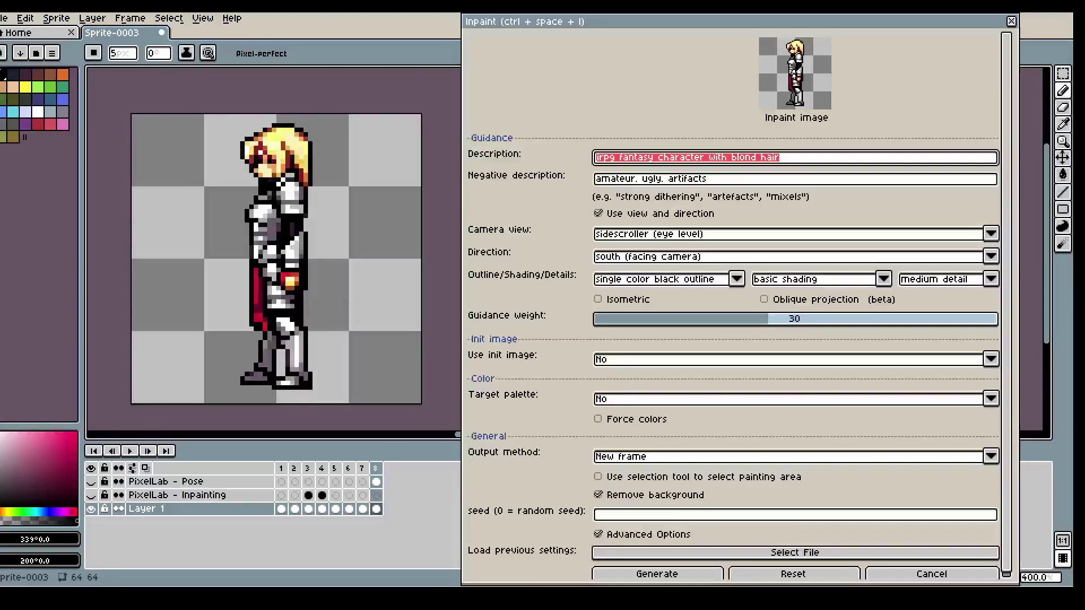
click(335, 469)
click(346, 469)
Change the inpaint description to 'jrpg fantasy character with sword and shield'
click(335, 469)
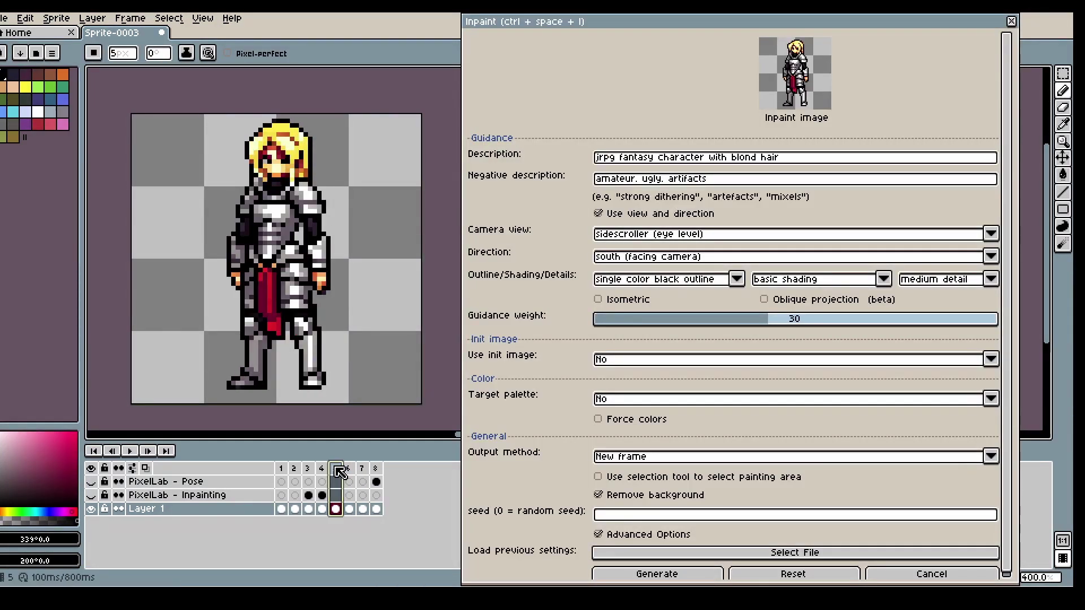
click(348, 469)
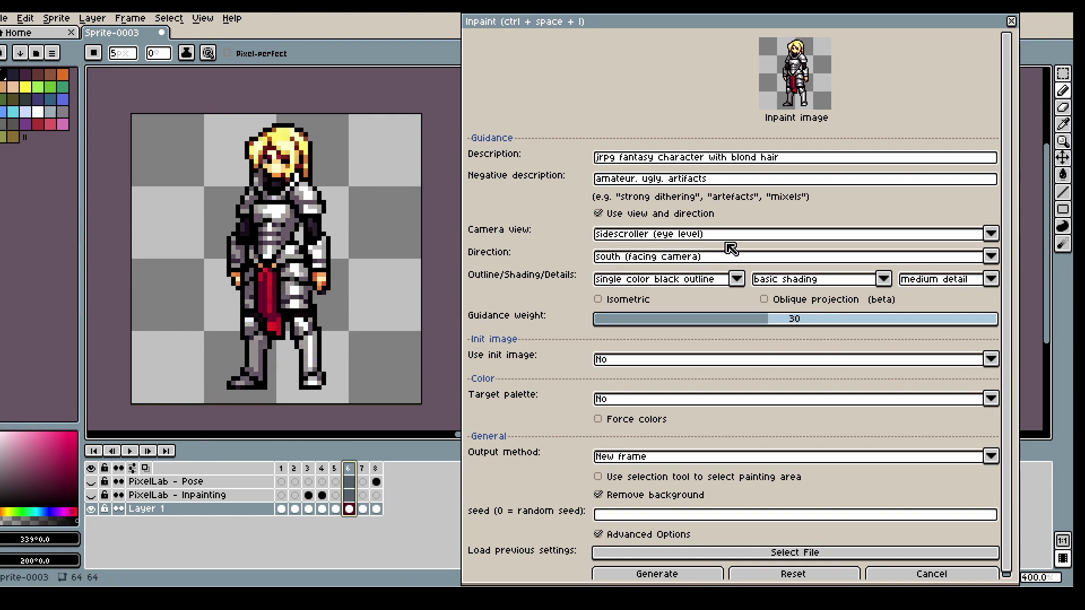
drag(816, 158, 733, 170)
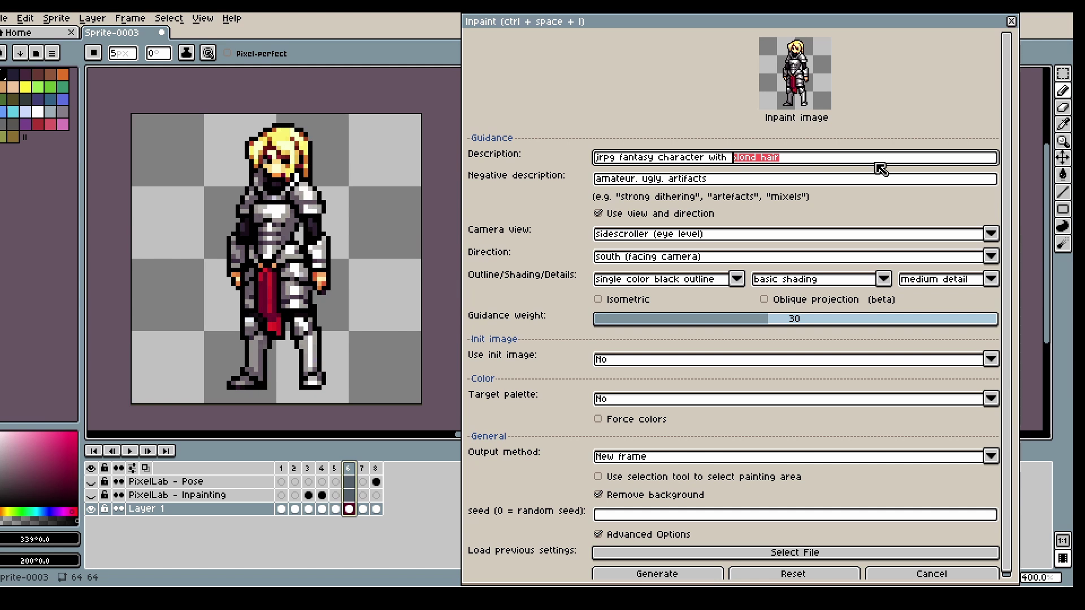
text(sword a)
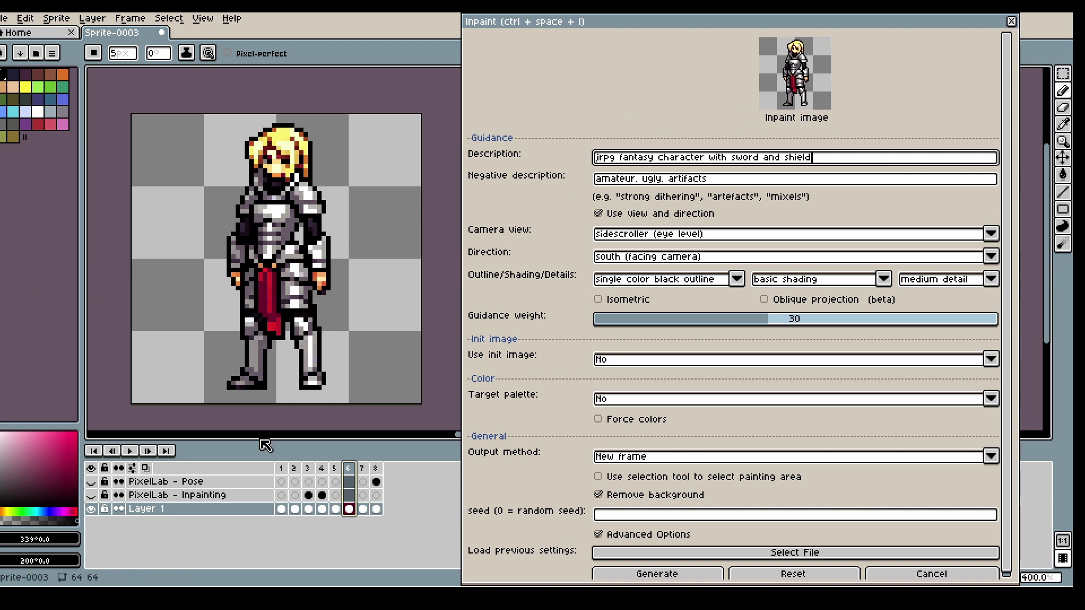
Pick a brown painting colour and enlarge the brush to 11px
click(49, 76)
click(38, 74)
key(plus)
key(plus)
key(plus)
key(plus)
key(plus)
key(plus)
Stamp a round brown shield beside the knight with an enlarged round brush
click(94, 53)
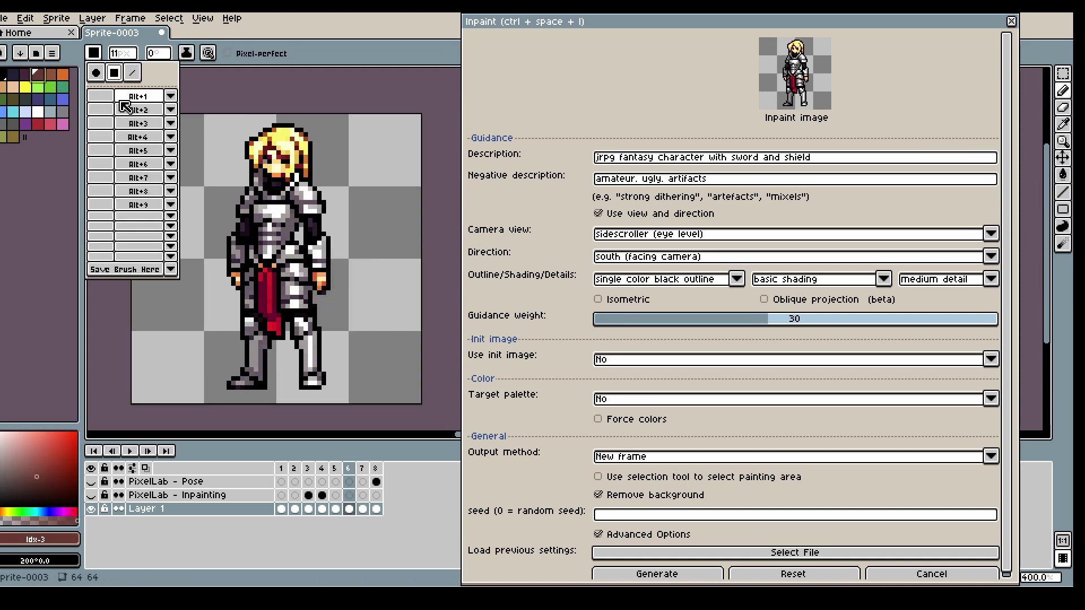
click(95, 72)
key(plus)
key(plus)
key(plus)
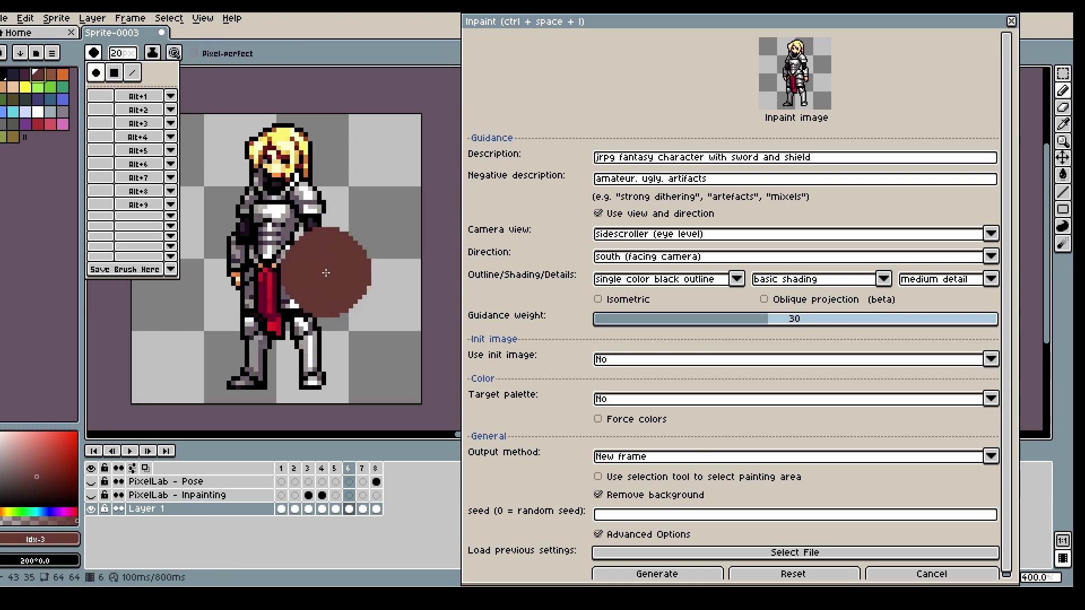
key(plus)
key(plus)
key(plus)
key(plus)
key(plus)
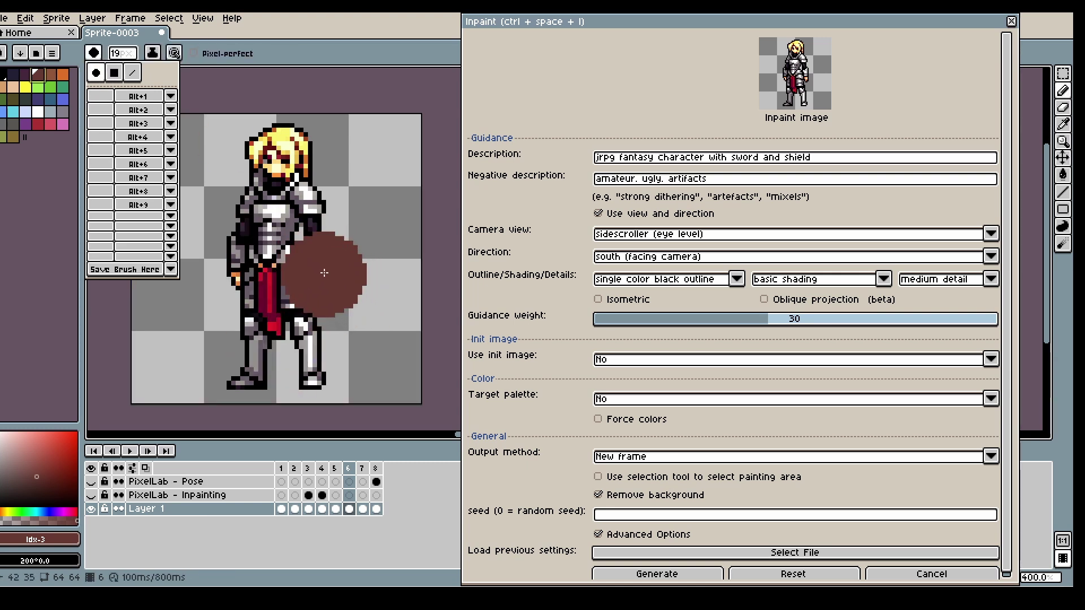
click(323, 274)
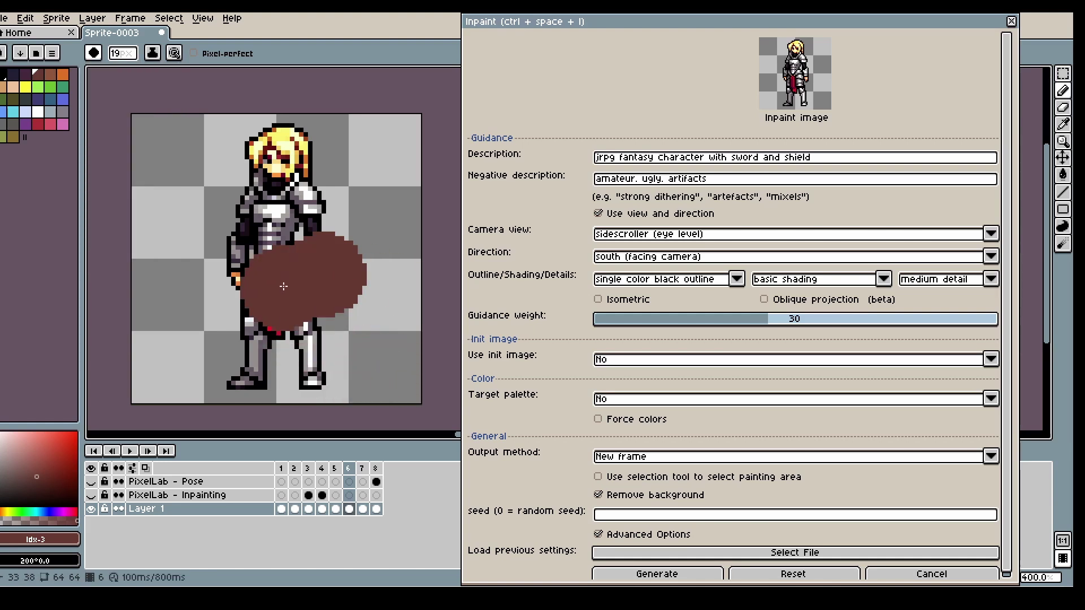
Sketch a white sword blade from the knight's hand up-left
alt+click(234, 274)
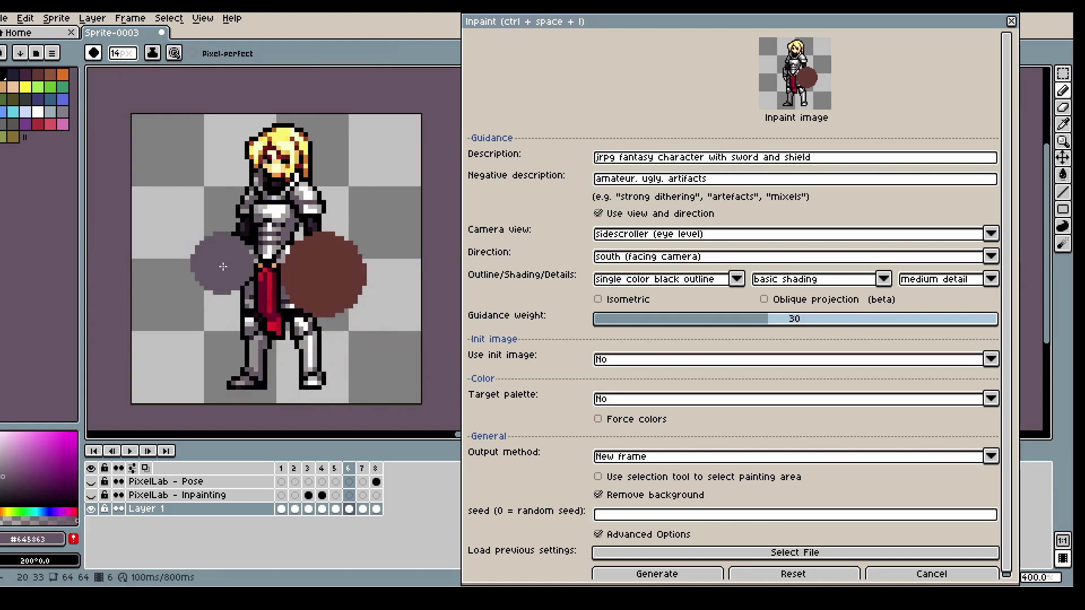
scroll(233, 275, down, 10)
alt+click(238, 253)
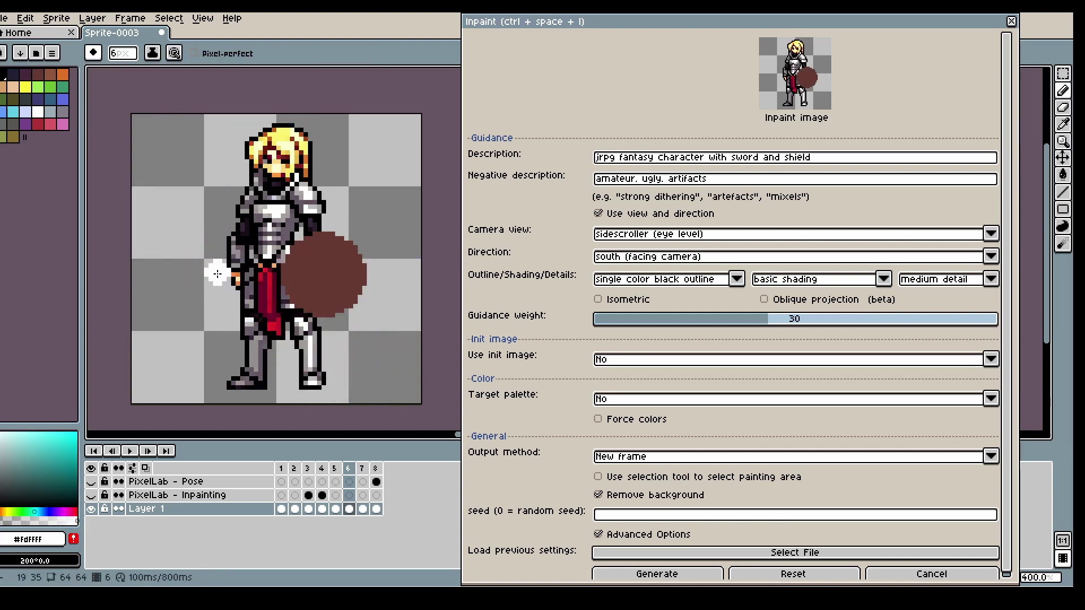
scroll(217, 277, down, 5)
drag(228, 275, 158, 210)
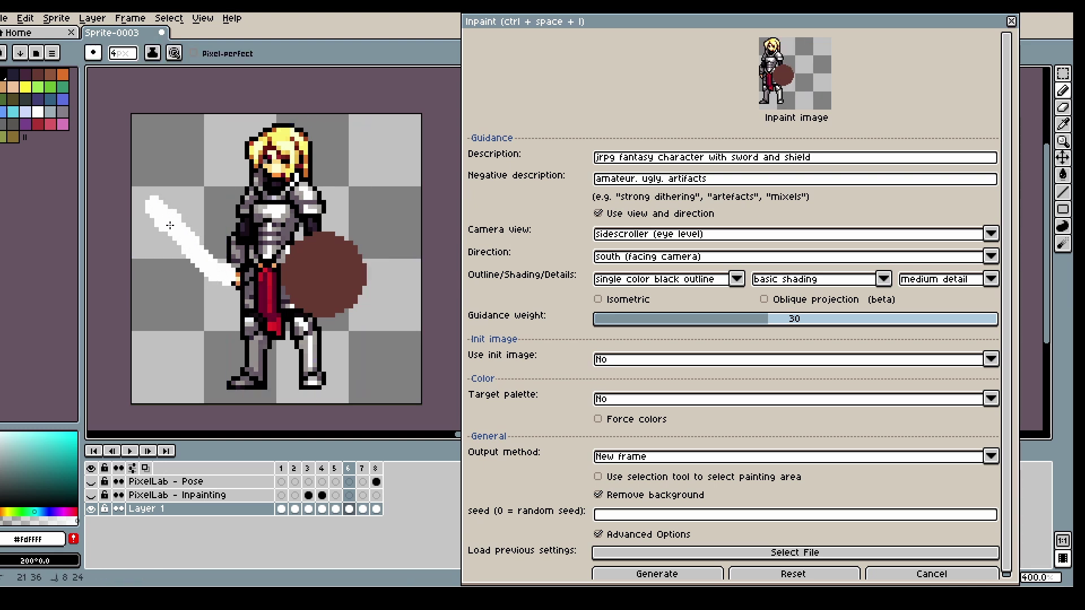
Mask the sword and shield in dark grey on the PixelLab - Inpainting layer
click(349, 495)
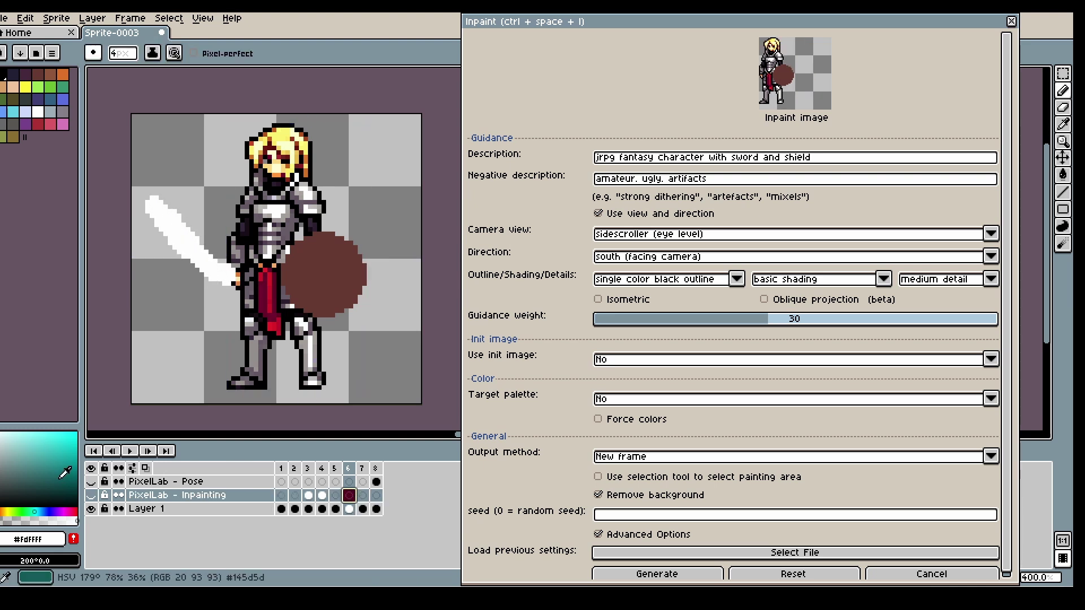
click(90, 495)
key(b)
mouse_move(226, 293)
mouse_down()
mouse_move(224, 275)
mouse_move(160, 211)
mouse_up()
mouse_move(336, 320)
mouse_down()
mouse_move(289, 283)
mouse_move(303, 253)
mouse_move(328, 254)
mouse_move(356, 299)
mouse_up()
Set Use init image to Yes with init image strength 250
click(599, 358)
click(609, 380)
drag(729, 459, 708, 461)
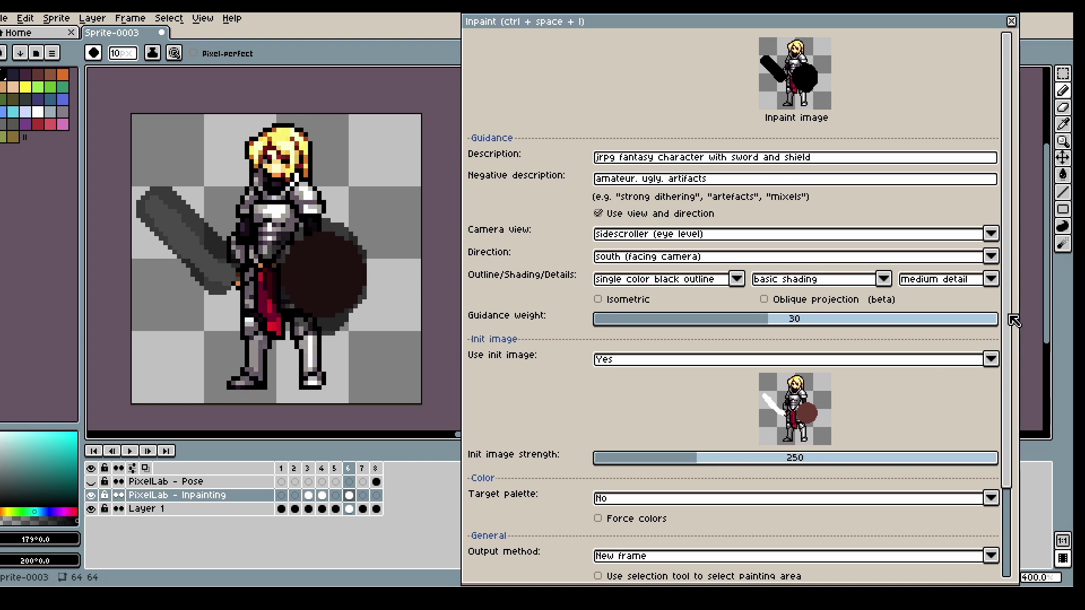
scroll(689, 508, down, 3)
Generate the inpainted knight holding a silver sword and gold-cross red shield
click(648, 571)
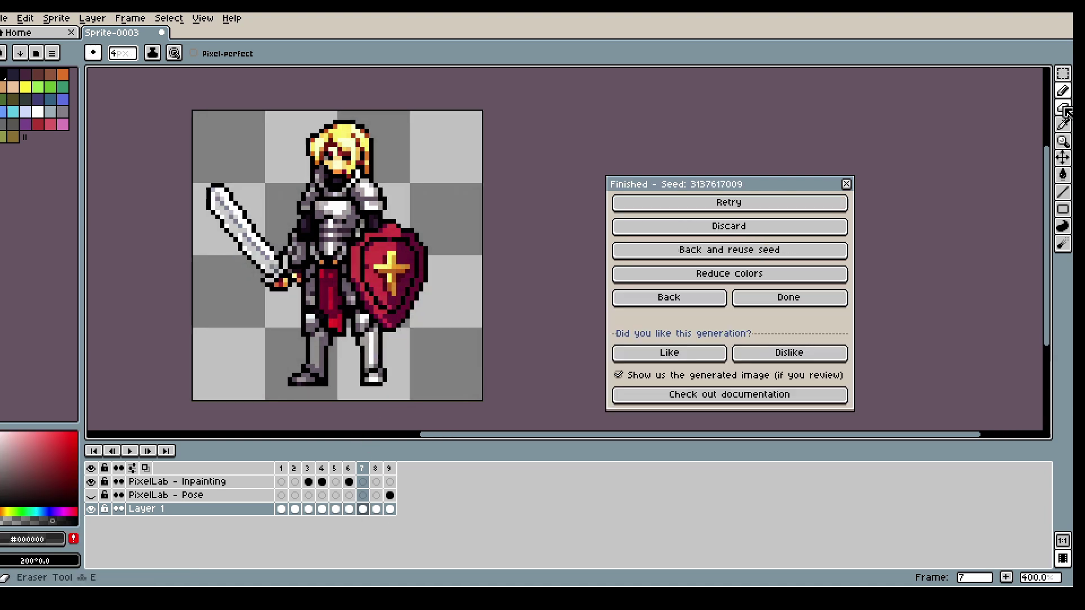
Select the sword and shift it up and left
key(b)
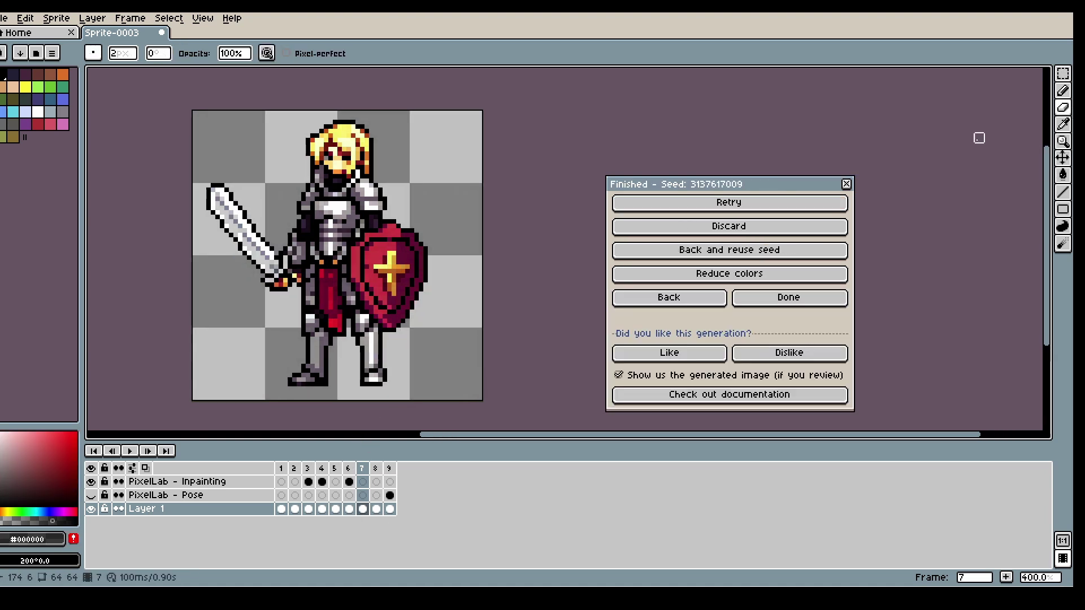
scroll(319, 235, up, 2)
click(1063, 74)
scroll(103, 114, up, 1)
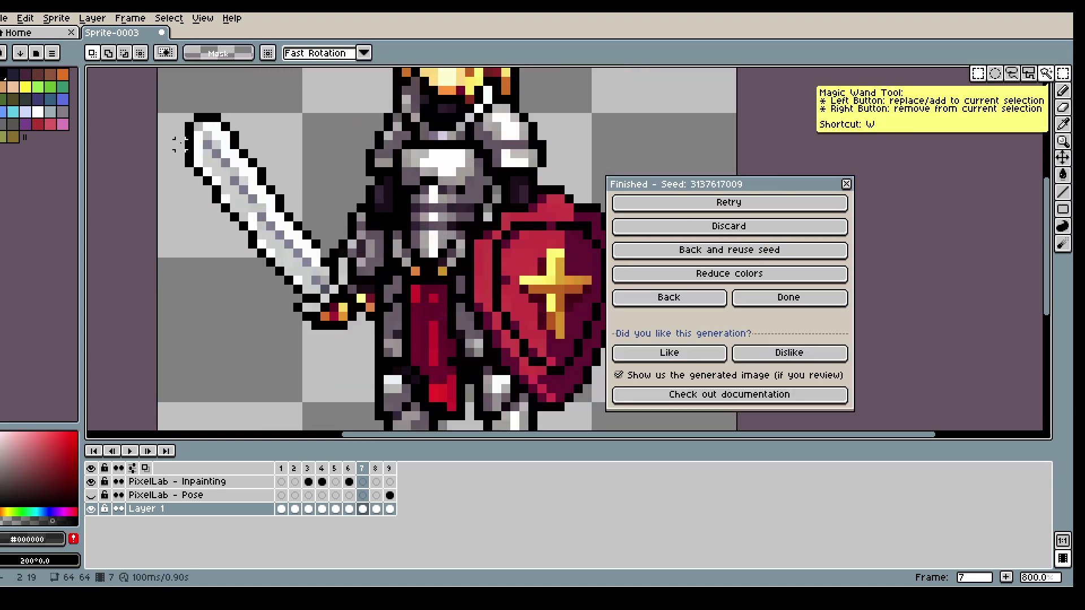
drag(167, 96, 332, 351)
mouse_move(309, 313)
mouse_down()
mouse_move(289, 267)
mouse_move(368, 333)
mouse_move(361, 309)
mouse_up()
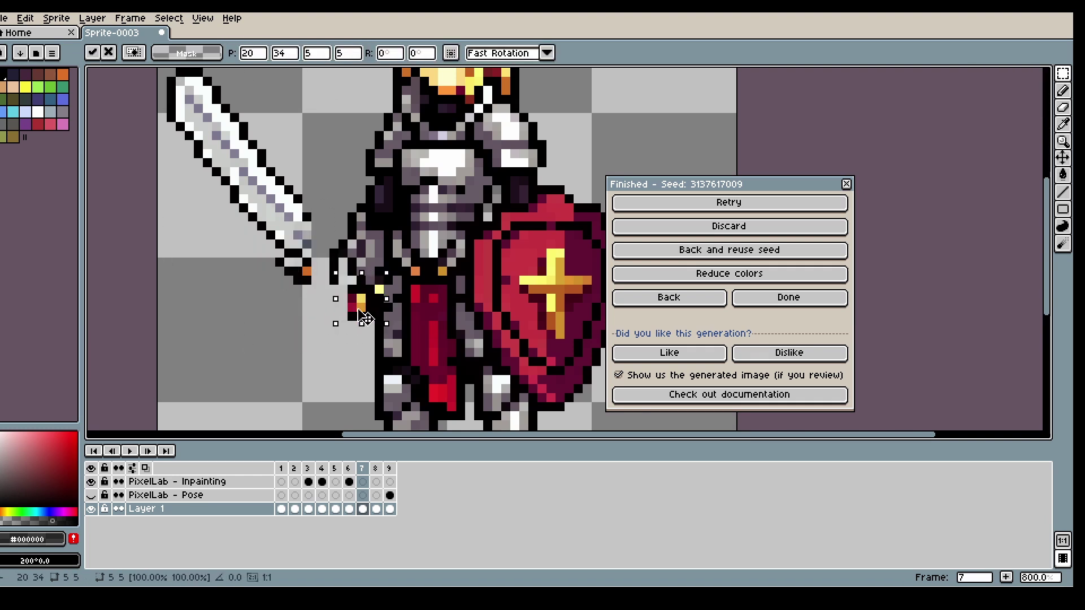
Darken the stray yellow hilt pixels with dark sampled colours
scroll(364, 315, up, 1)
alt+click(359, 255)
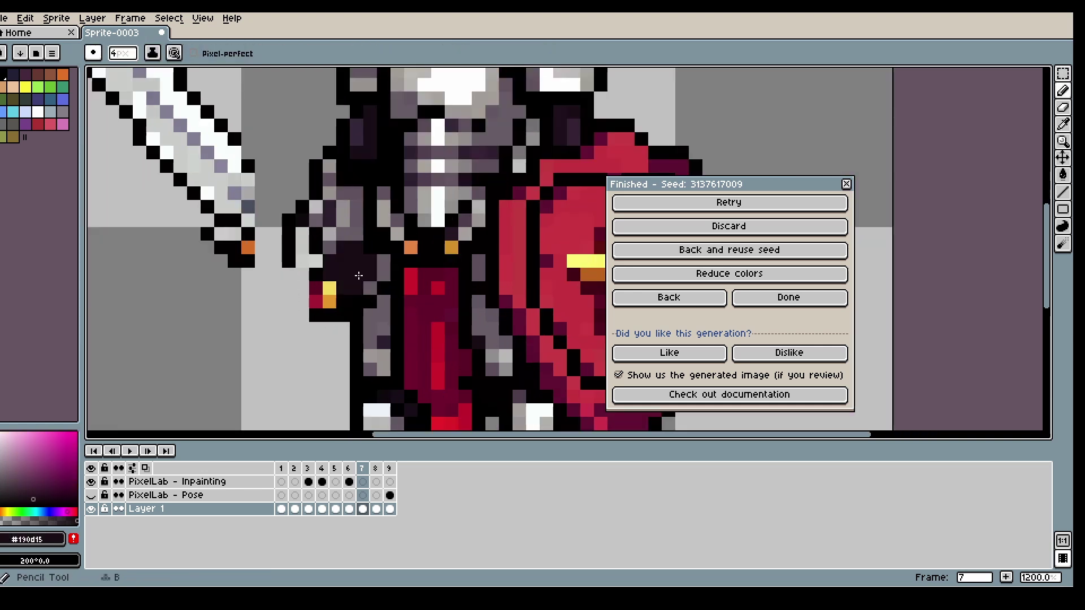
click(356, 276)
alt+click(355, 280)
click(354, 280)
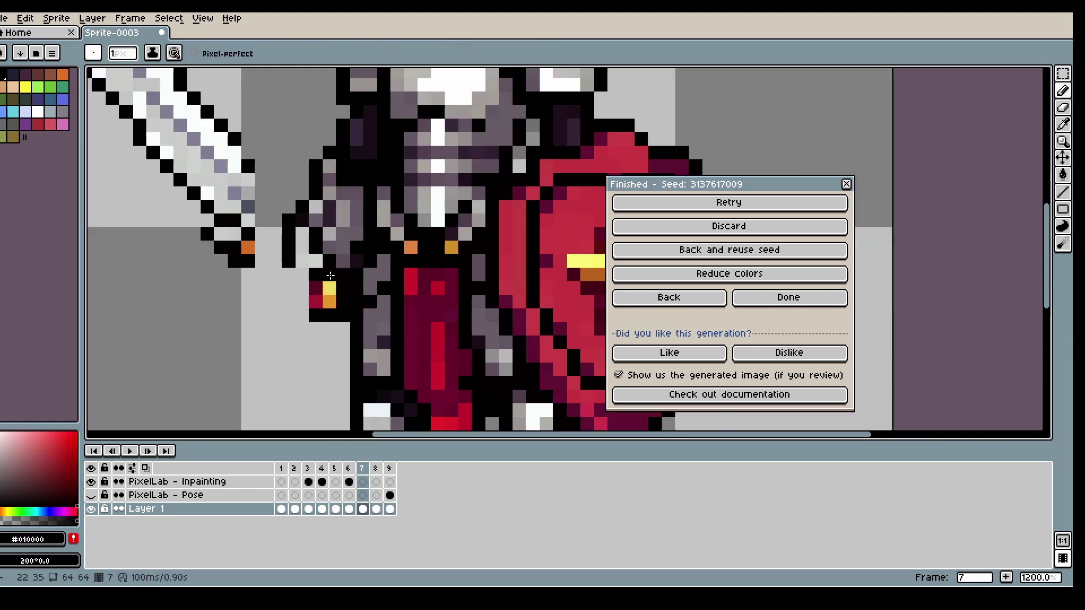
scroll(355, 281, down, 4)
Move the sword right and down so it sits in the knight's hand
key(m)
drag(290, 119, 193, 278)
drag(248, 248, 270, 268)
click(194, 242)
scroll(194, 243, down, 1)
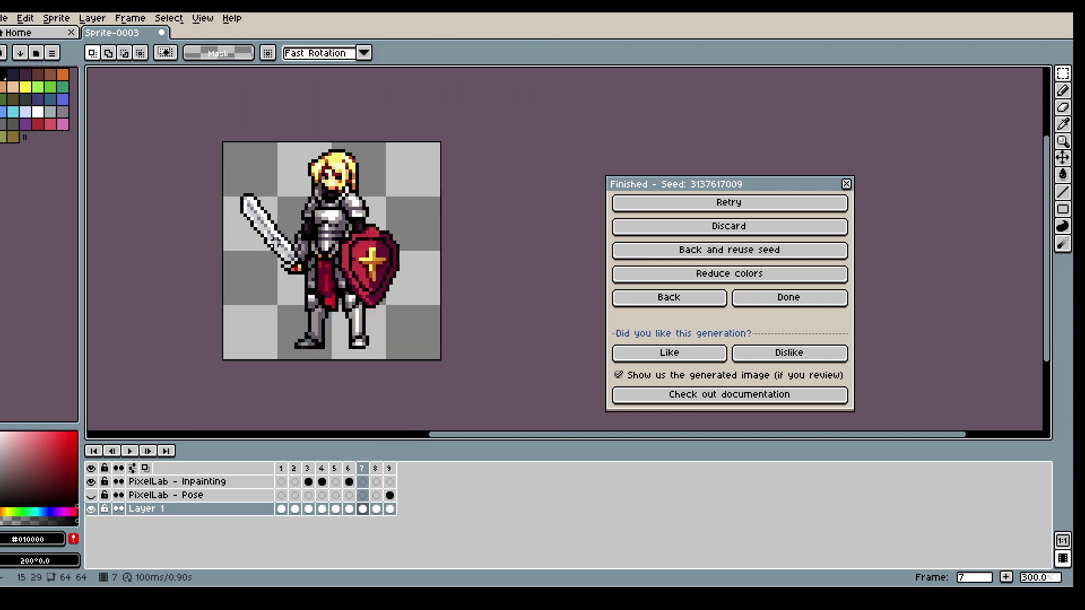
Mask the whole sword blade in dark grey on the Inpainting layer
click(667, 298)
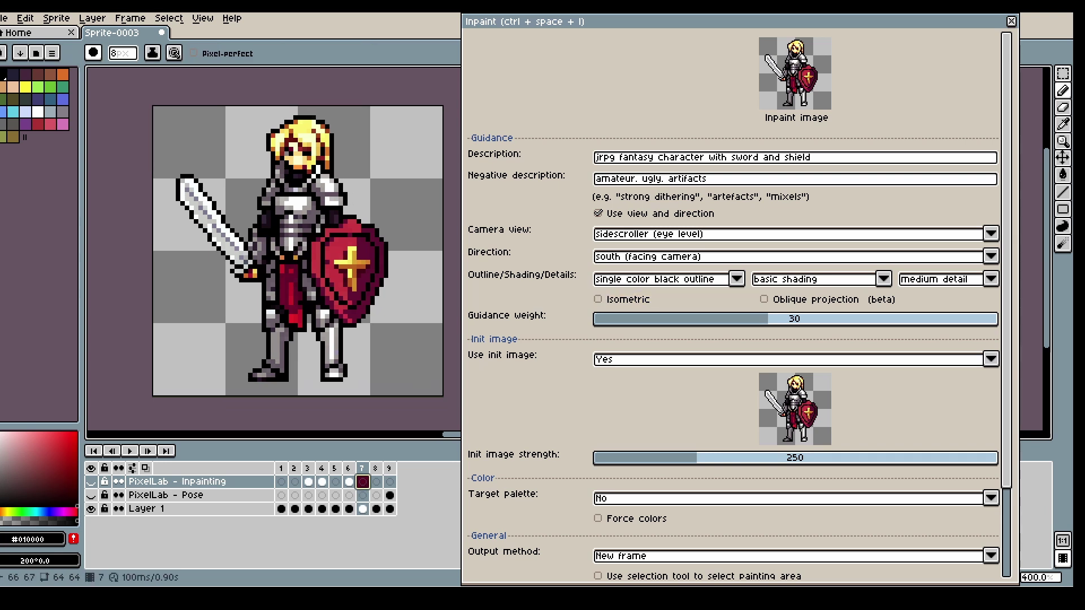
click(91, 481)
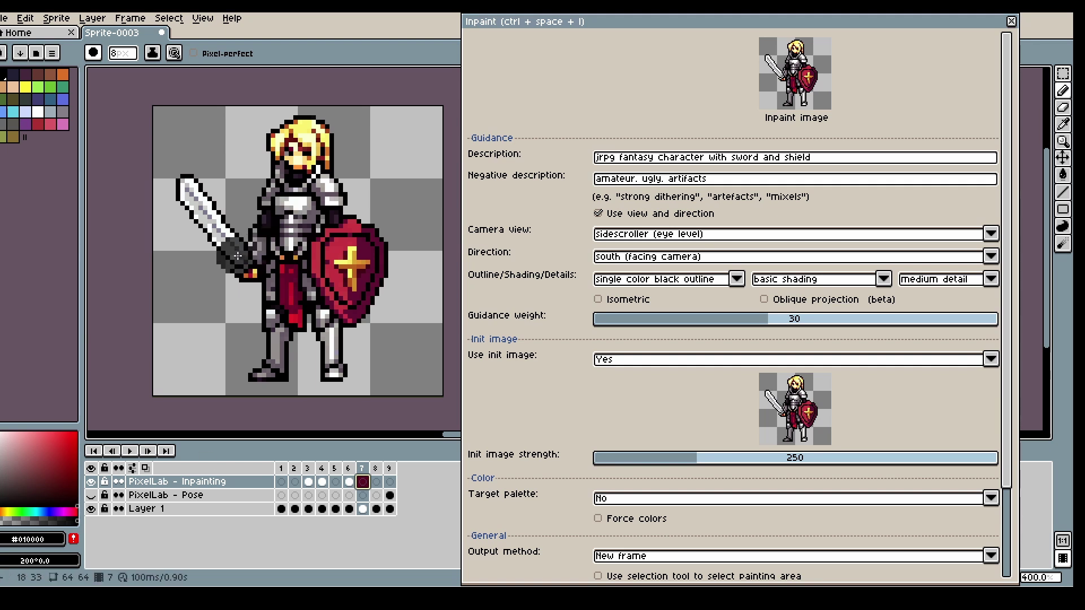
drag(237, 256, 173, 176)
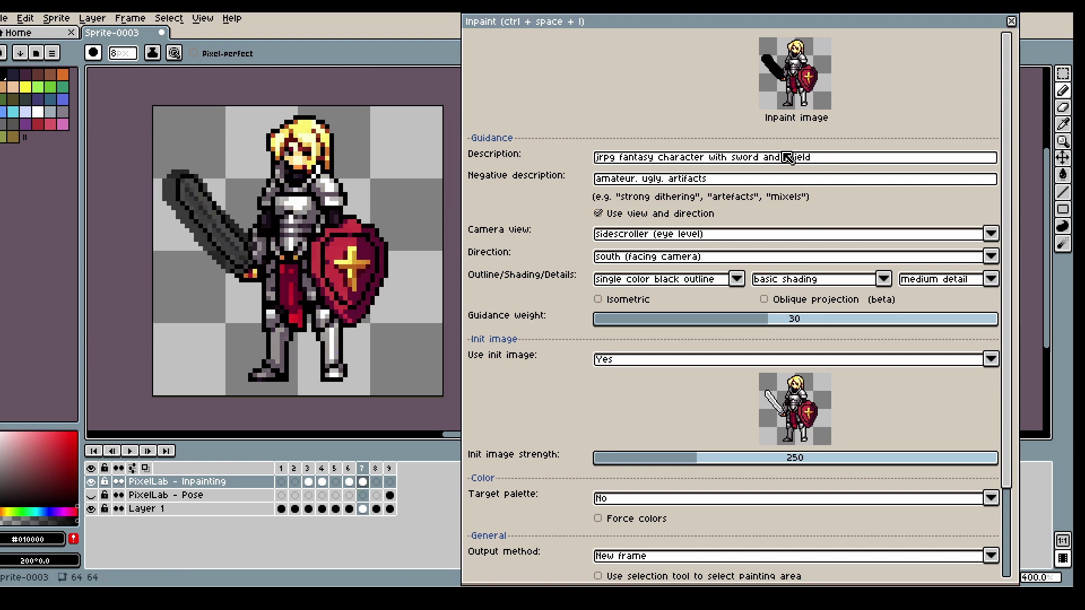
Change the description to 'jrpg fantasy character with a knights sword'
drag(852, 162, 732, 162)
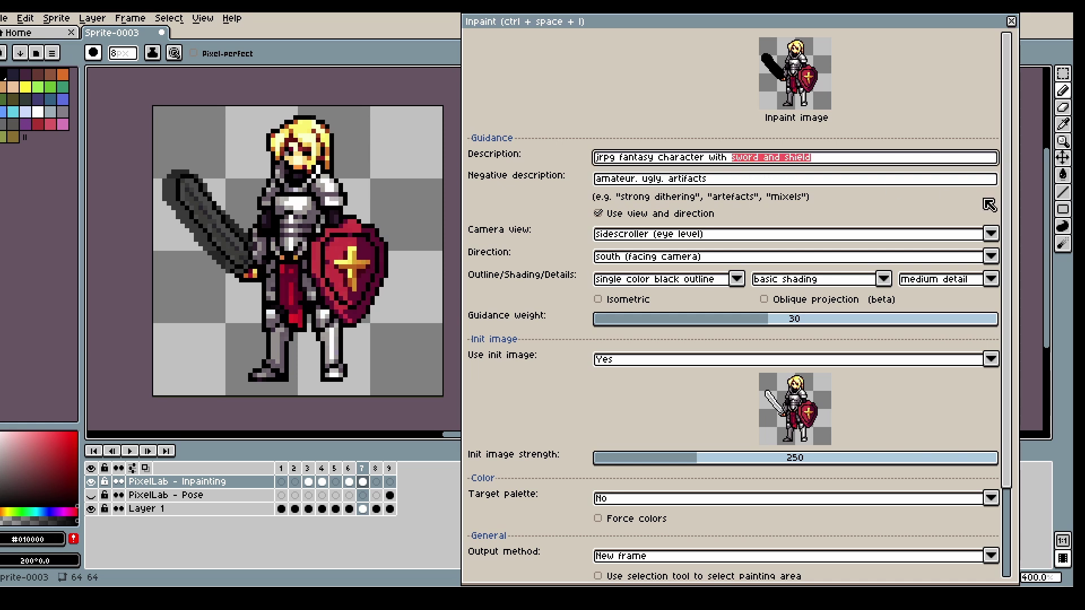
text(a knights)
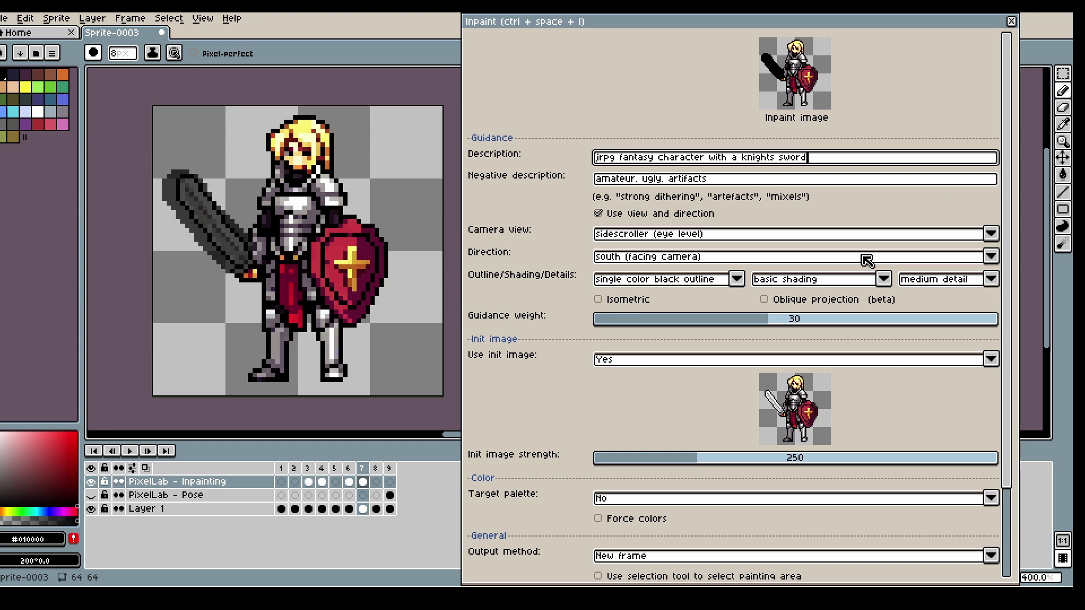
scroll(782, 480, down, 3)
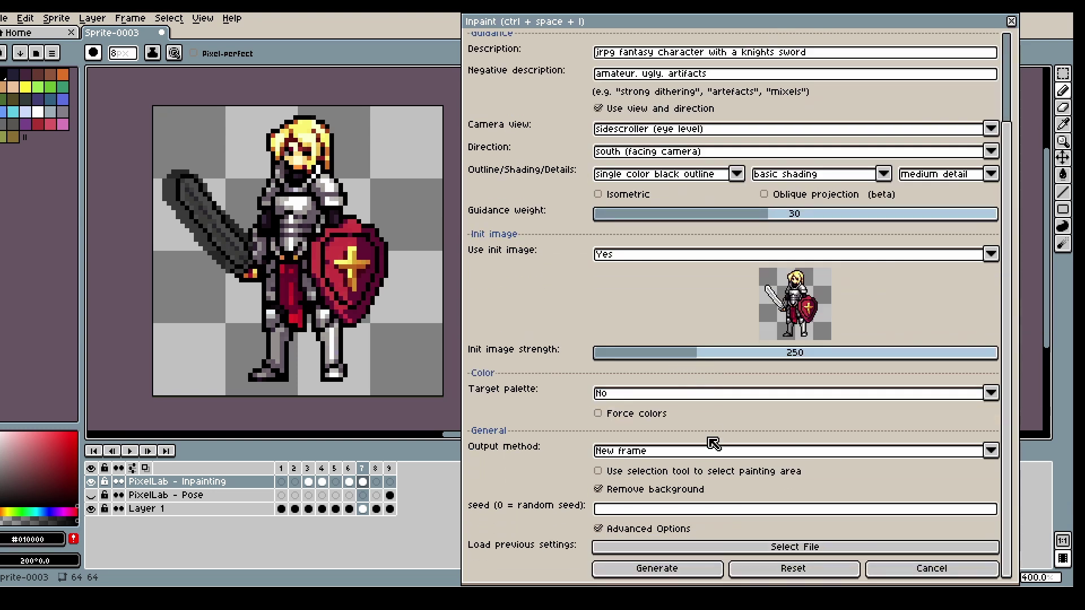
Regenerate the knight's sword inpainting to get a refined silver blade
click(690, 571)
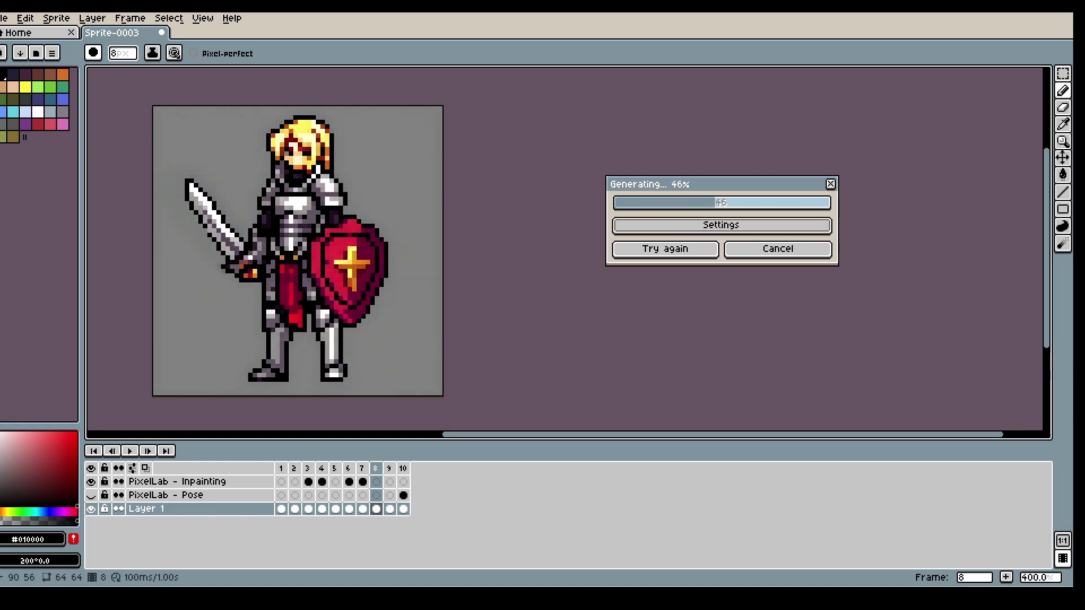
scroll(443, 366, down, 1)
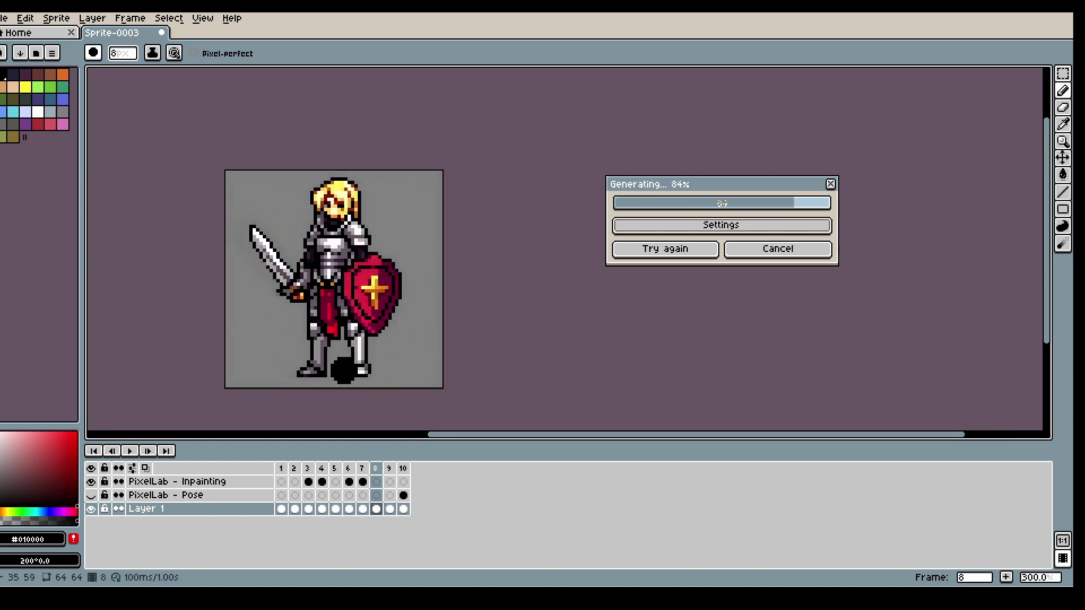